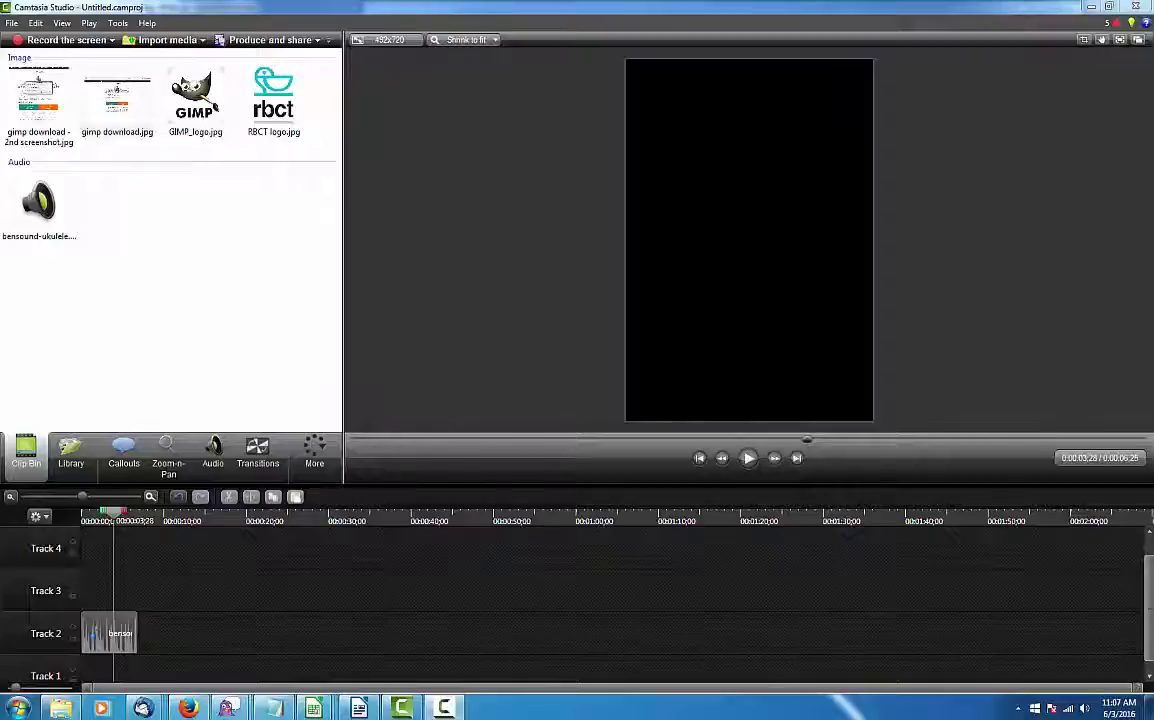
# Step: Find and run the gimp-2.8.16-setup-2 installer, install GIMP with English as the setup language, and launch GIMP 2
pyautogui.click(19, 708)
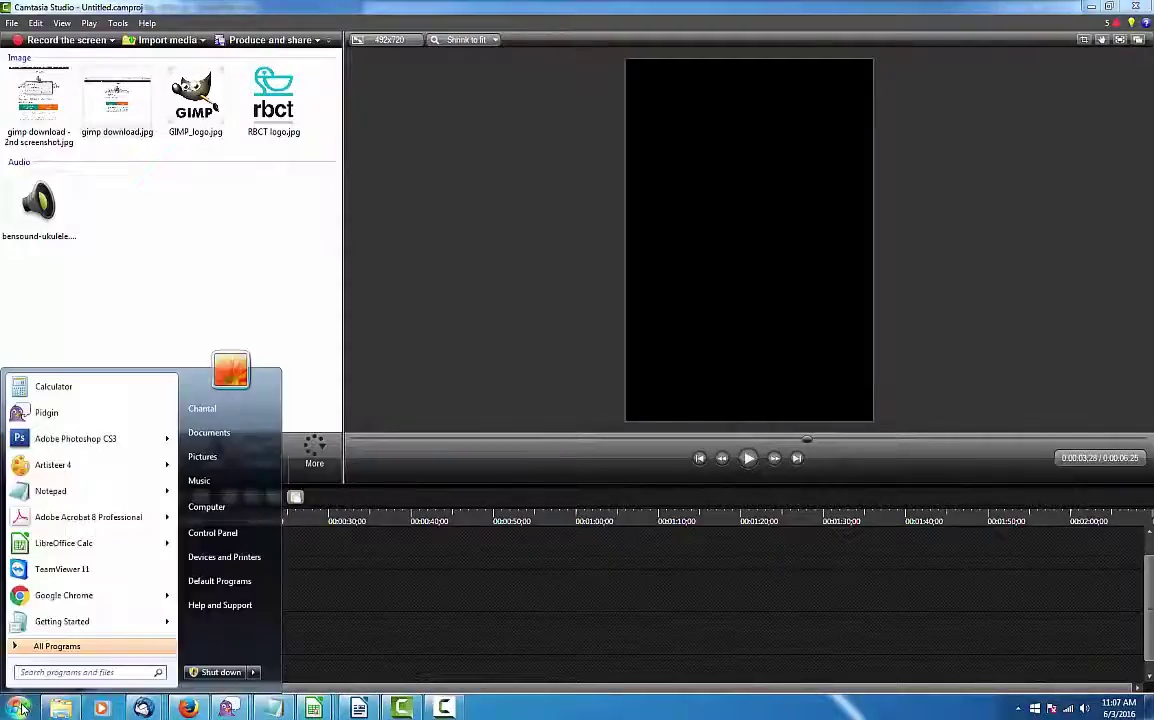
pyautogui.write('gimp')
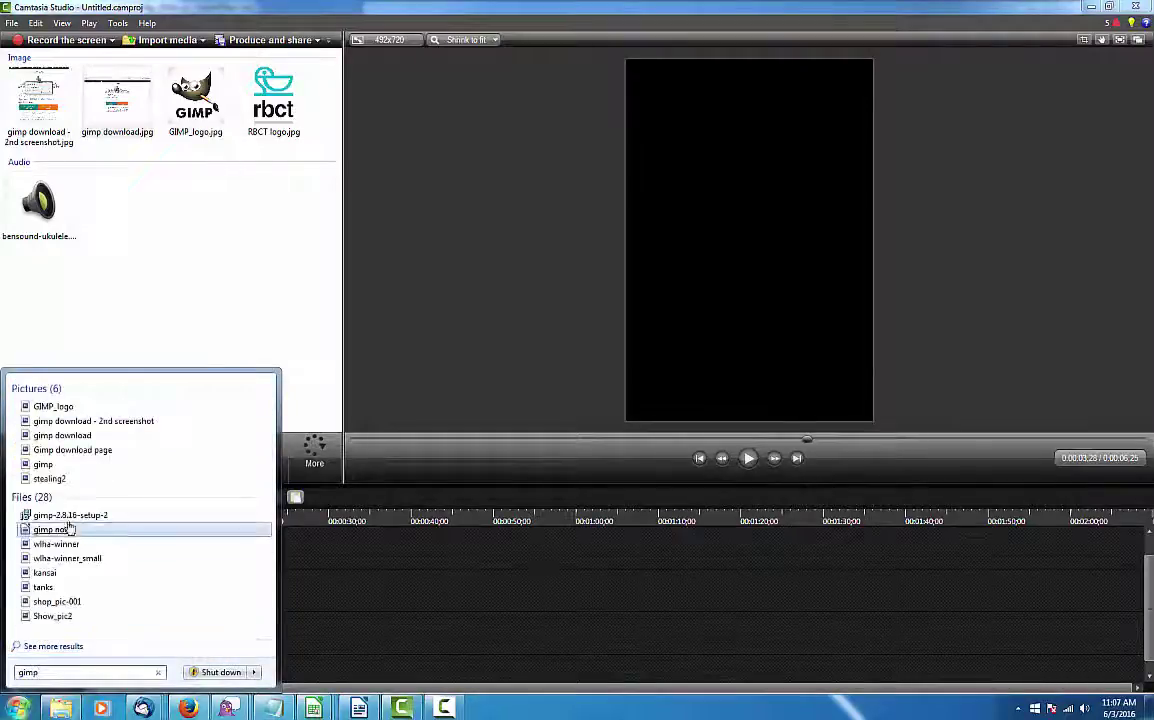
pyautogui.click(74, 516)
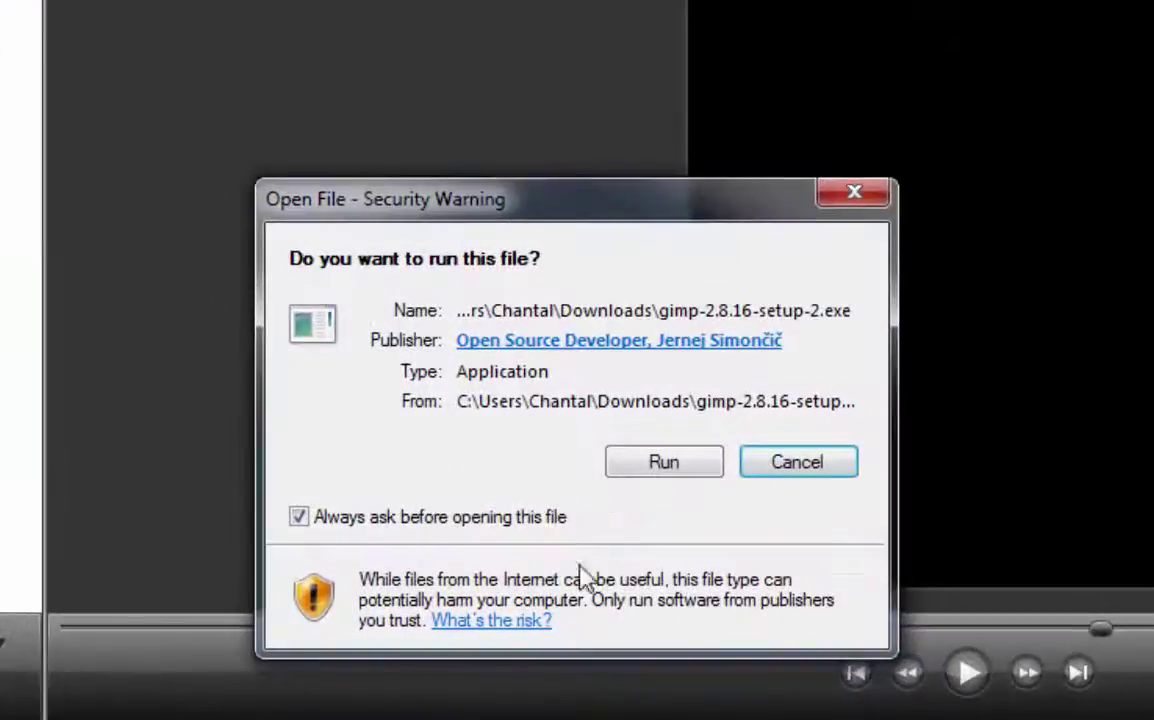
pyautogui.click(671, 466)
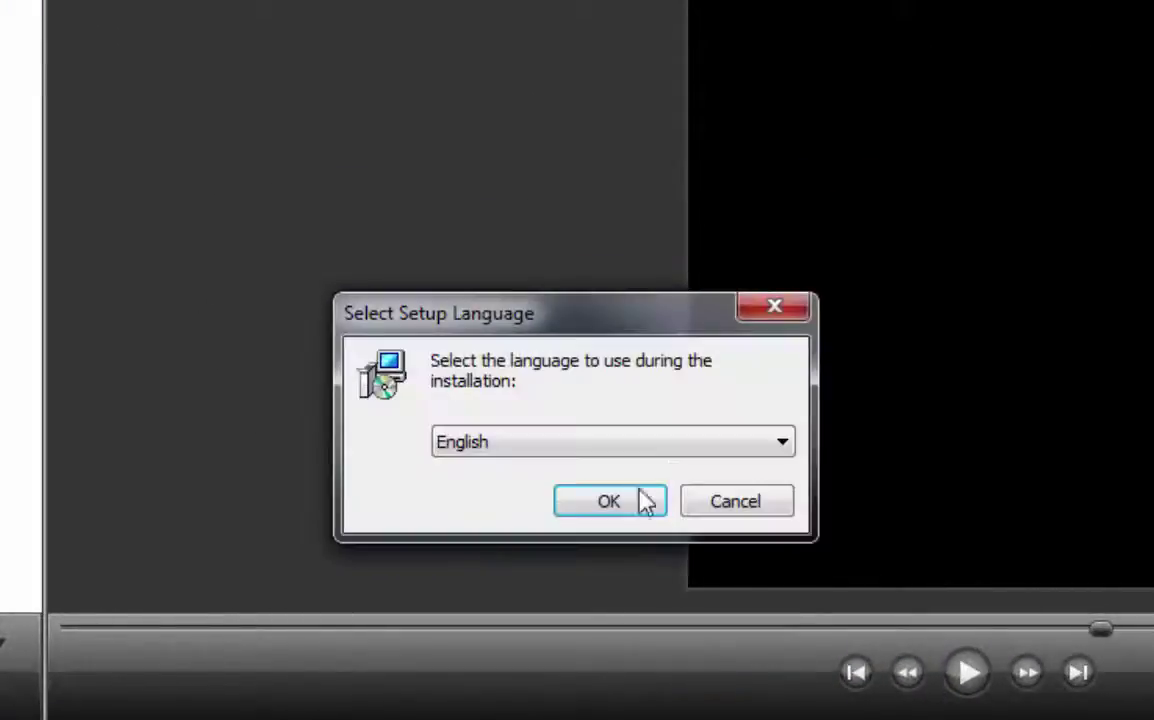
pyautogui.click(606, 506)
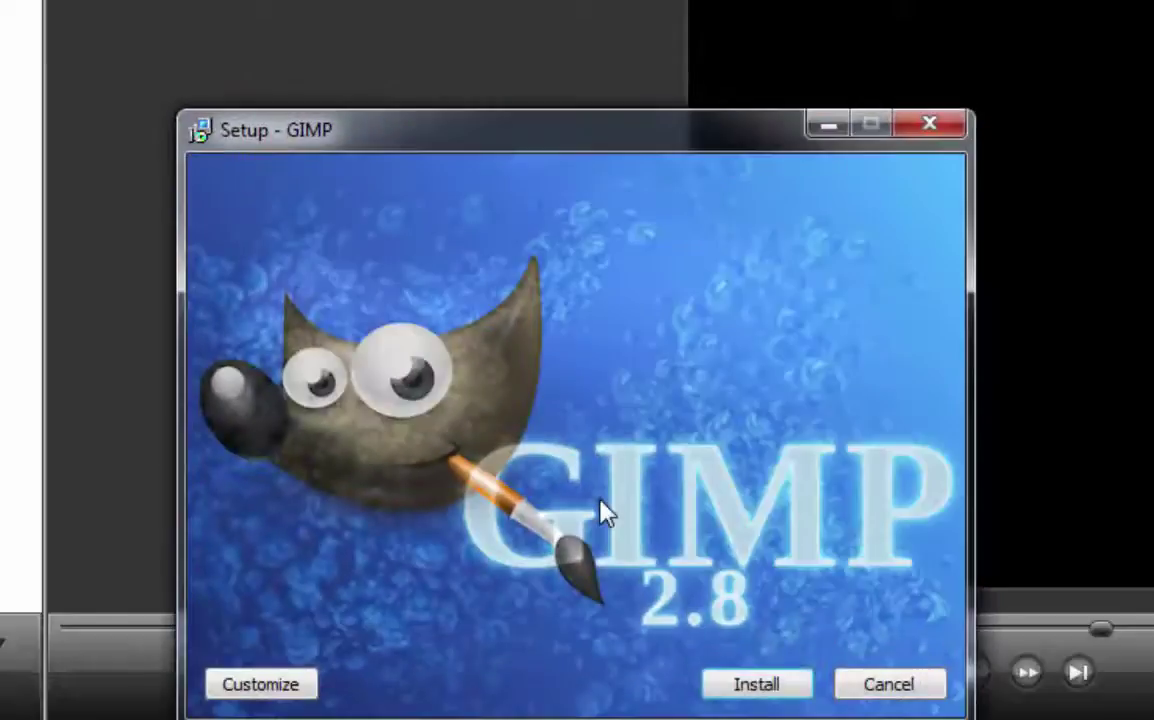
pyautogui.click(786, 690)
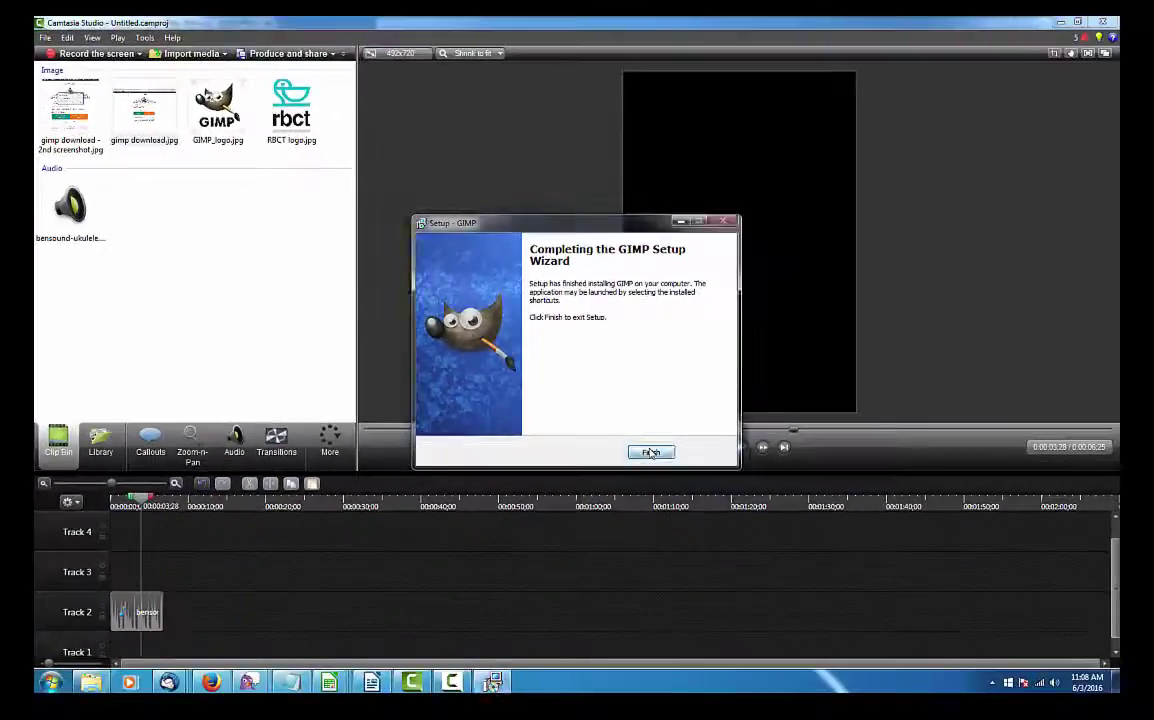
pyautogui.click(672, 488)
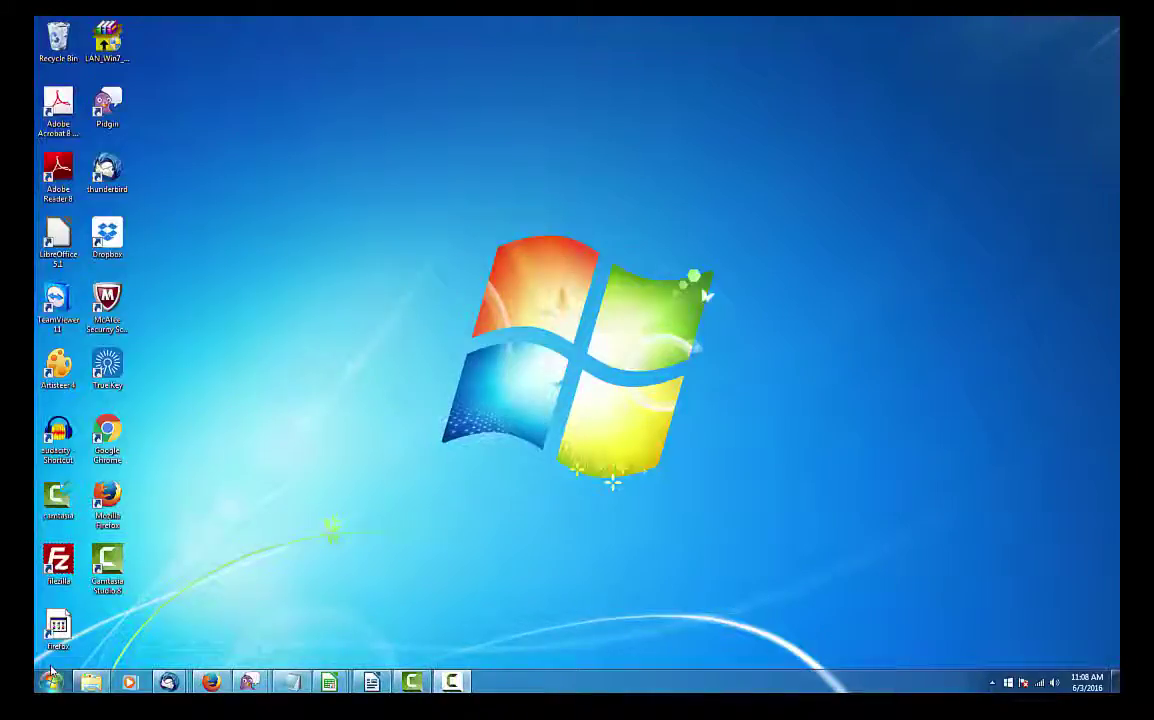
pyautogui.click(50, 678)
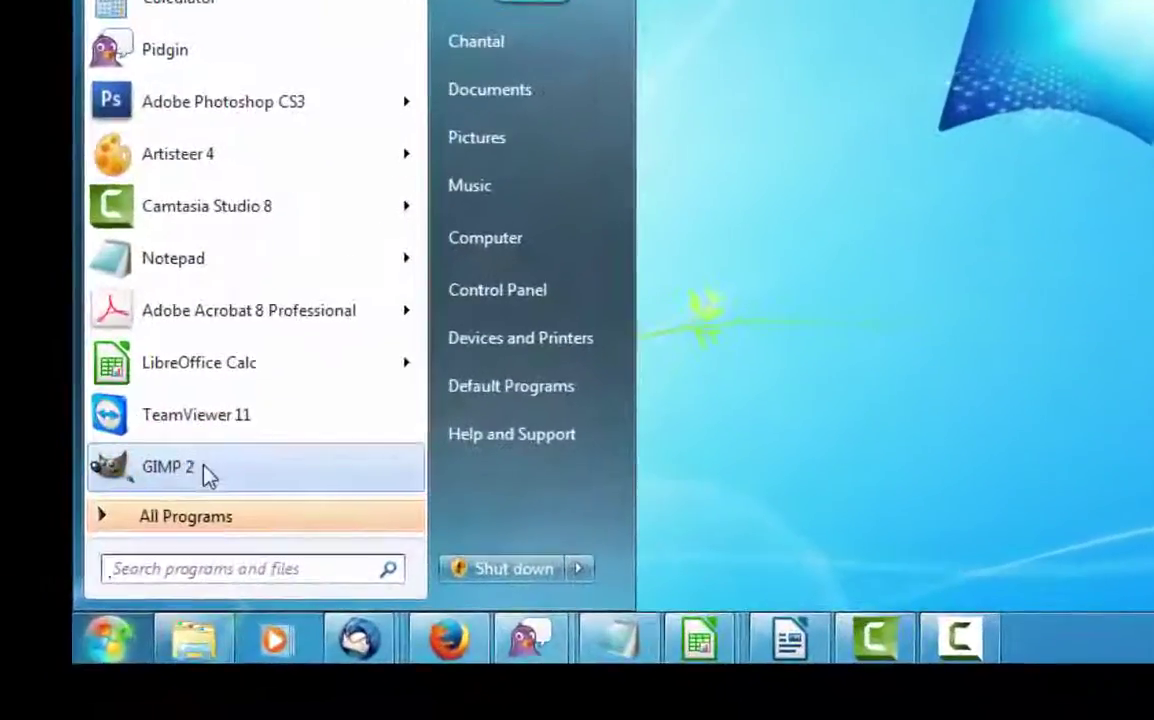
pyautogui.click(130, 540)
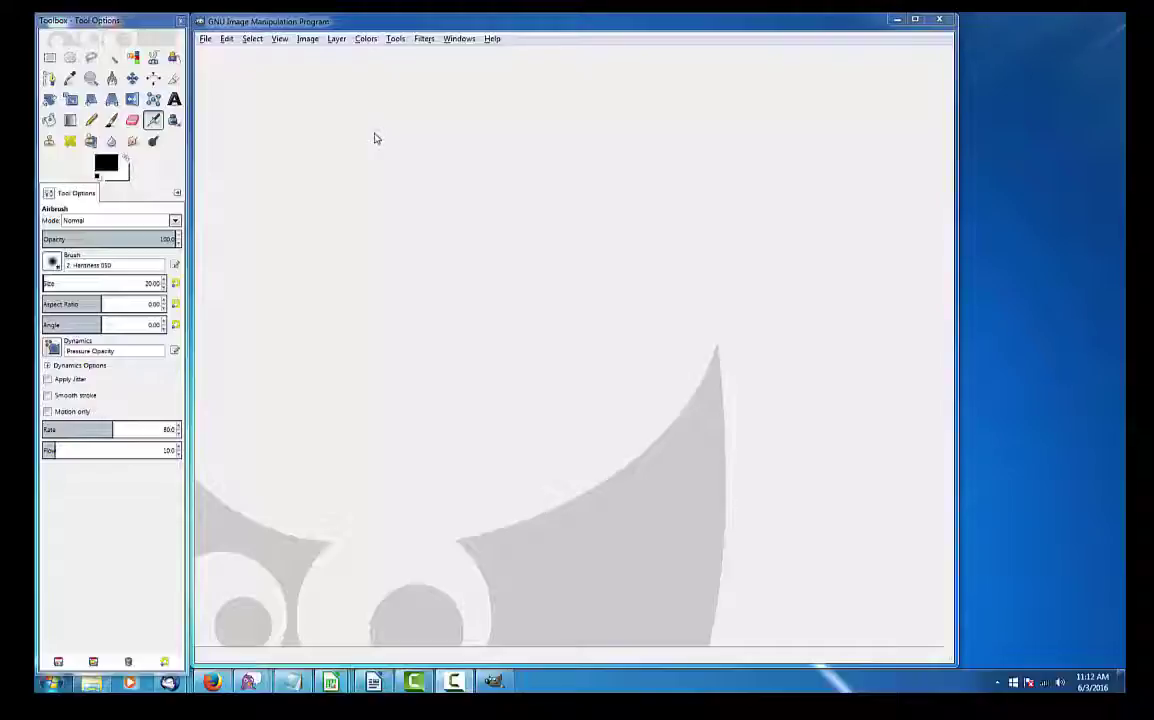
# Step: Open coal.jpg from the _1RBCT folder inside Pictures and enlarge its window to show the whole image
pyautogui.click(205, 40)
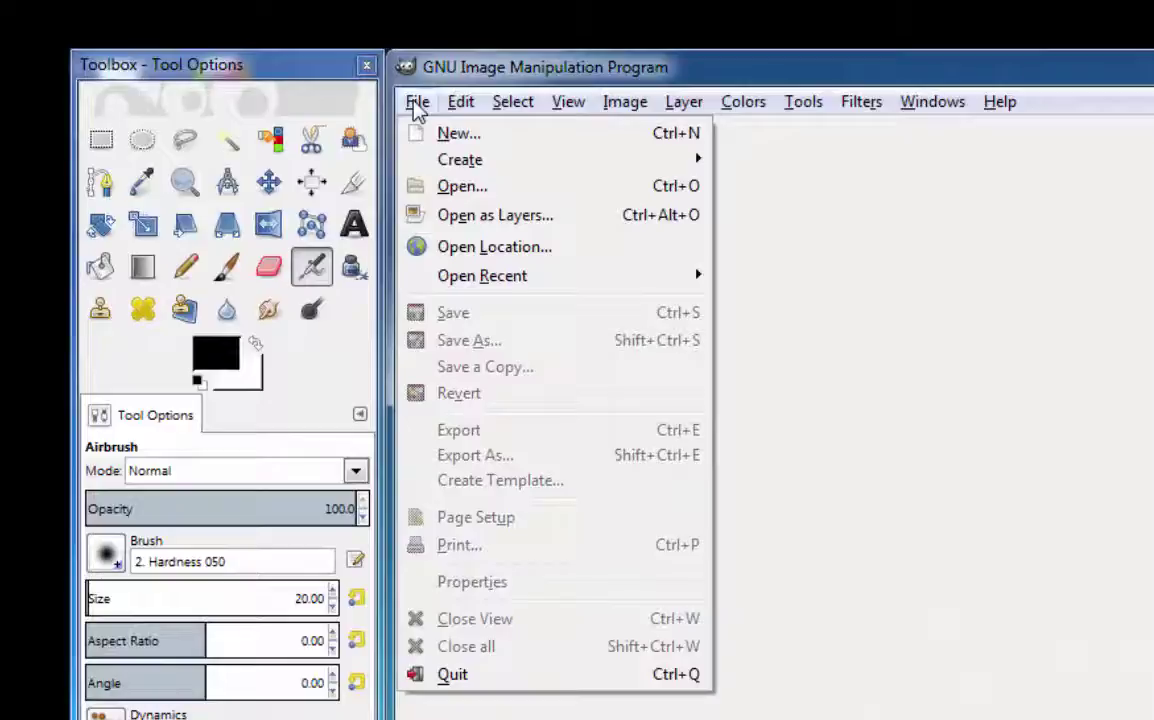
pyautogui.click(460, 187)
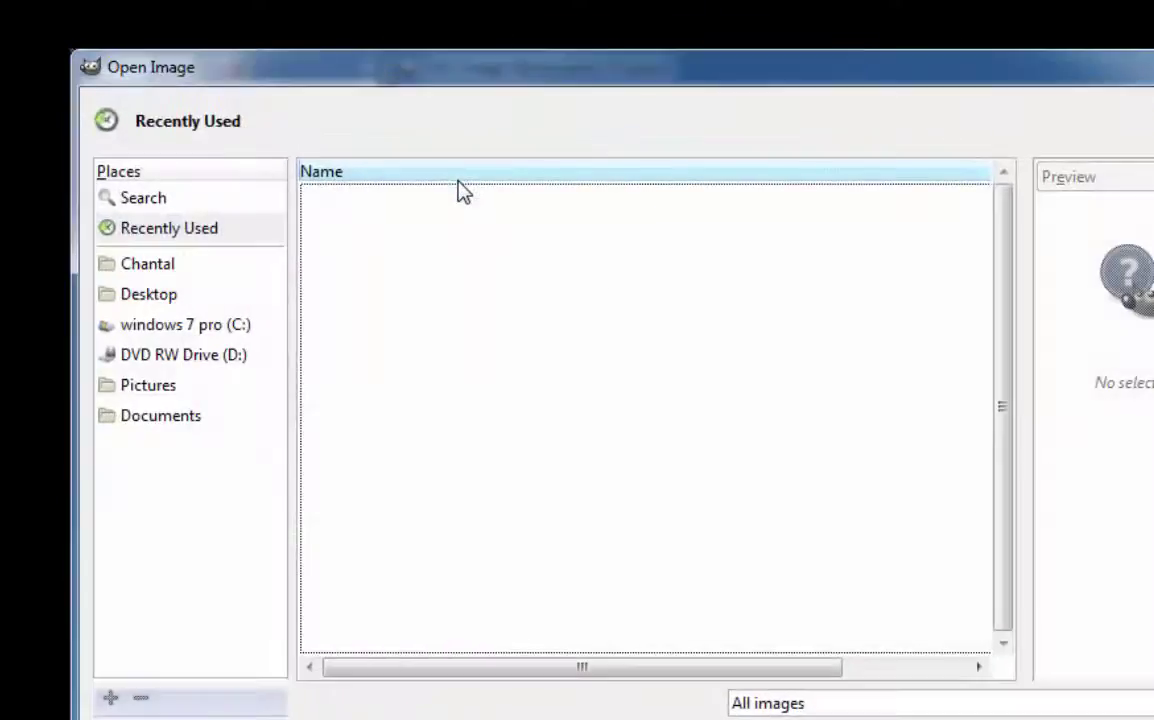
pyautogui.click(150, 272)
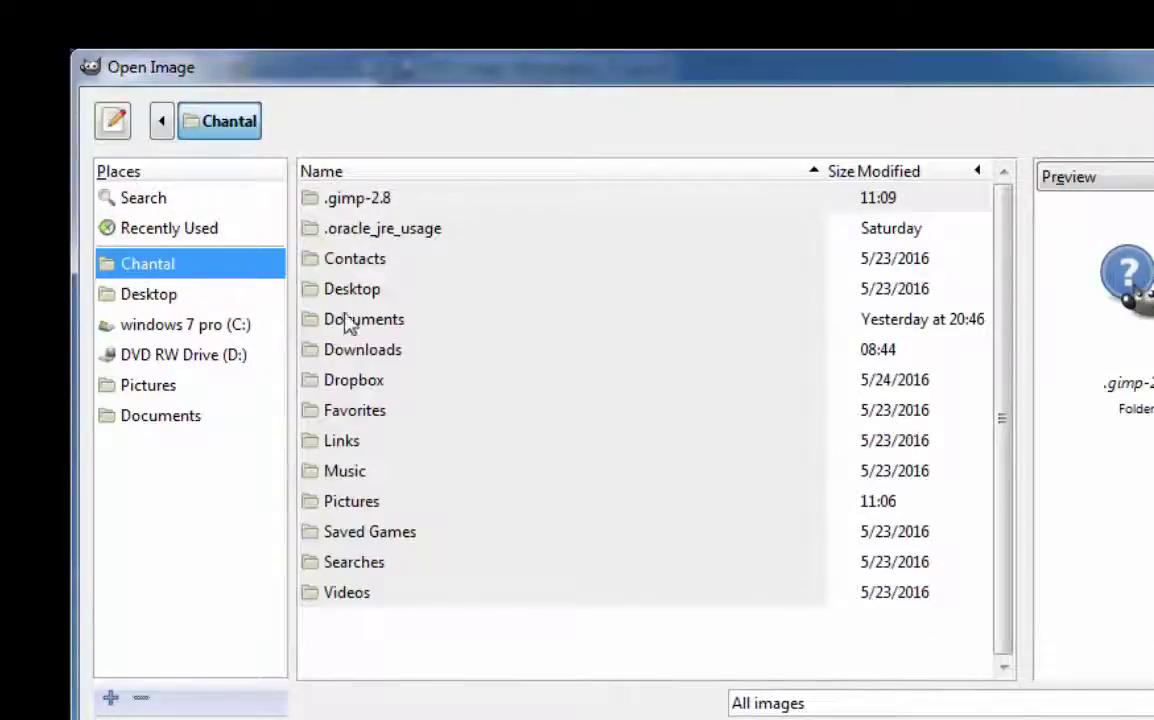
pyautogui.doubleClick(352, 508)
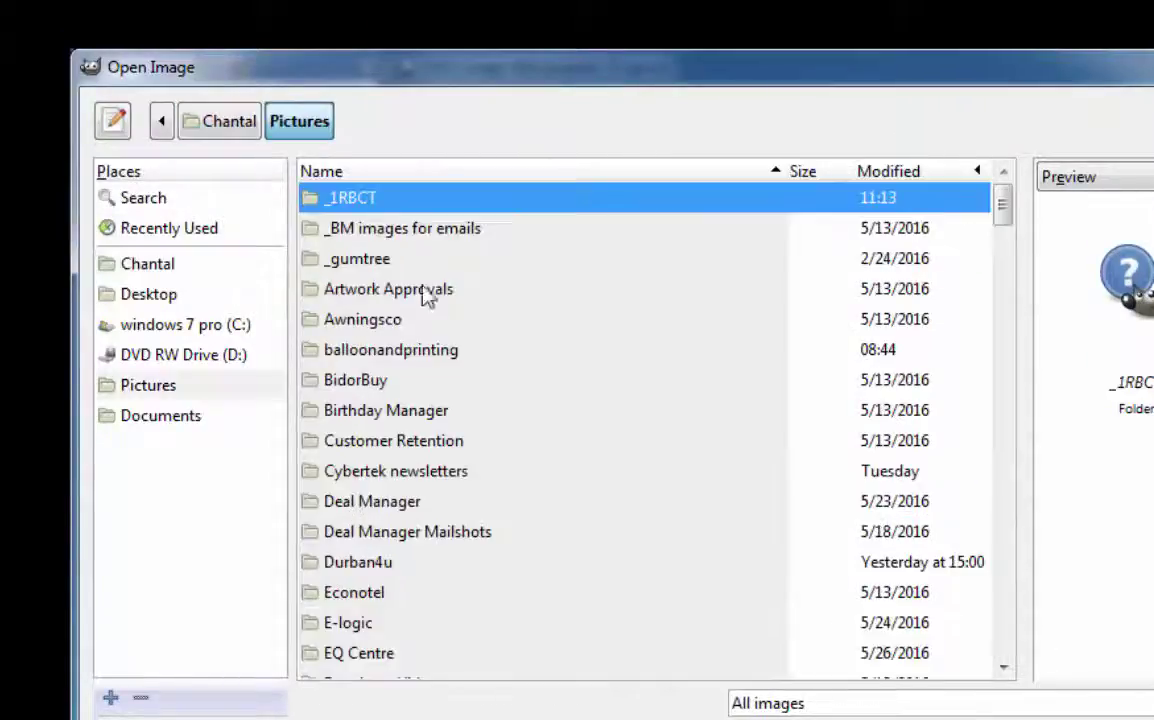
pyautogui.doubleClick(391, 199)
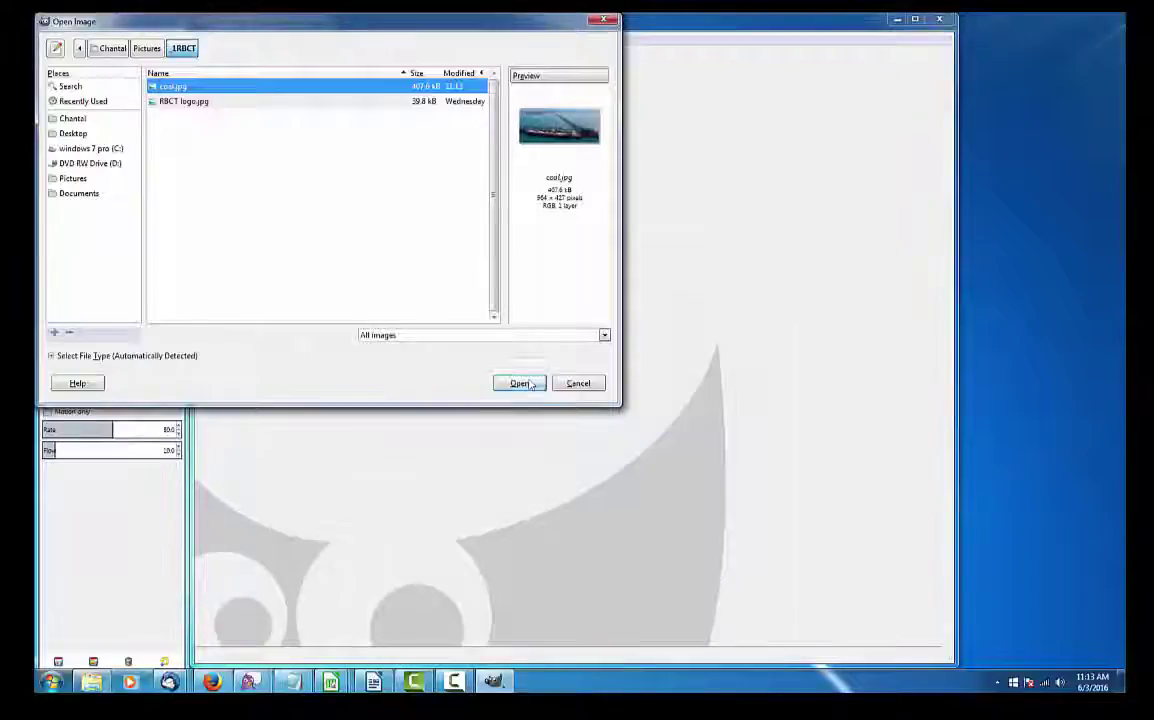
pyautogui.click(531, 385)
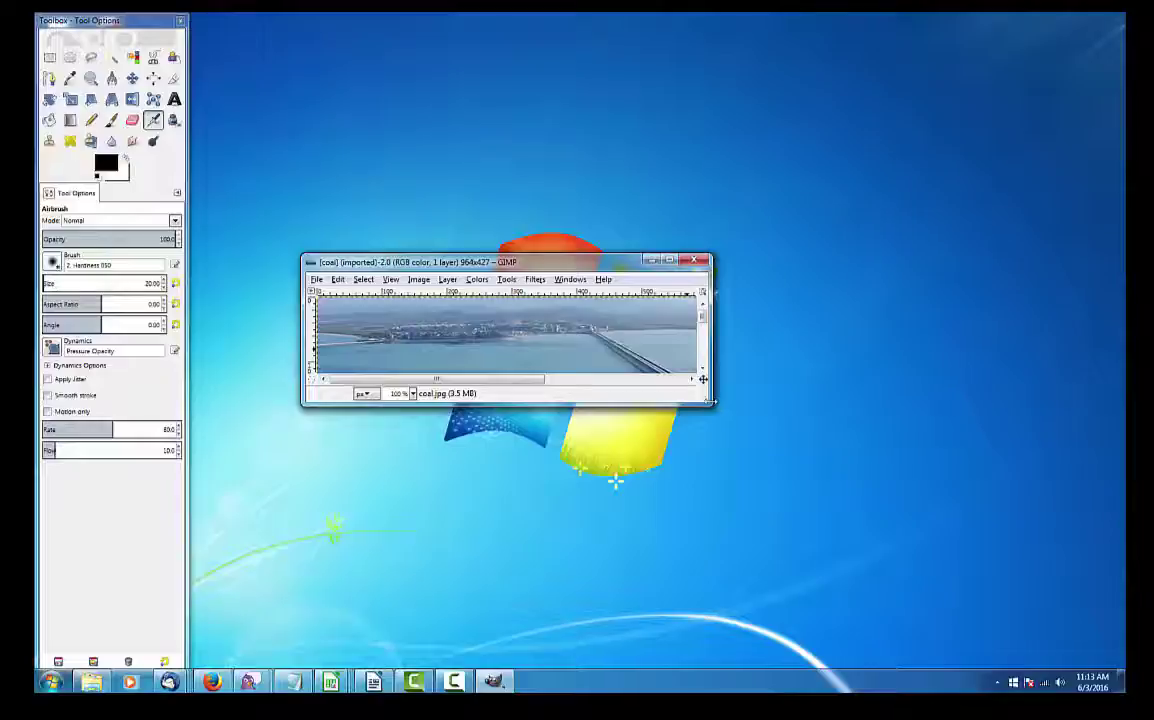
pyautogui.moveTo(707, 405); pyautogui.dragTo(1013, 405)
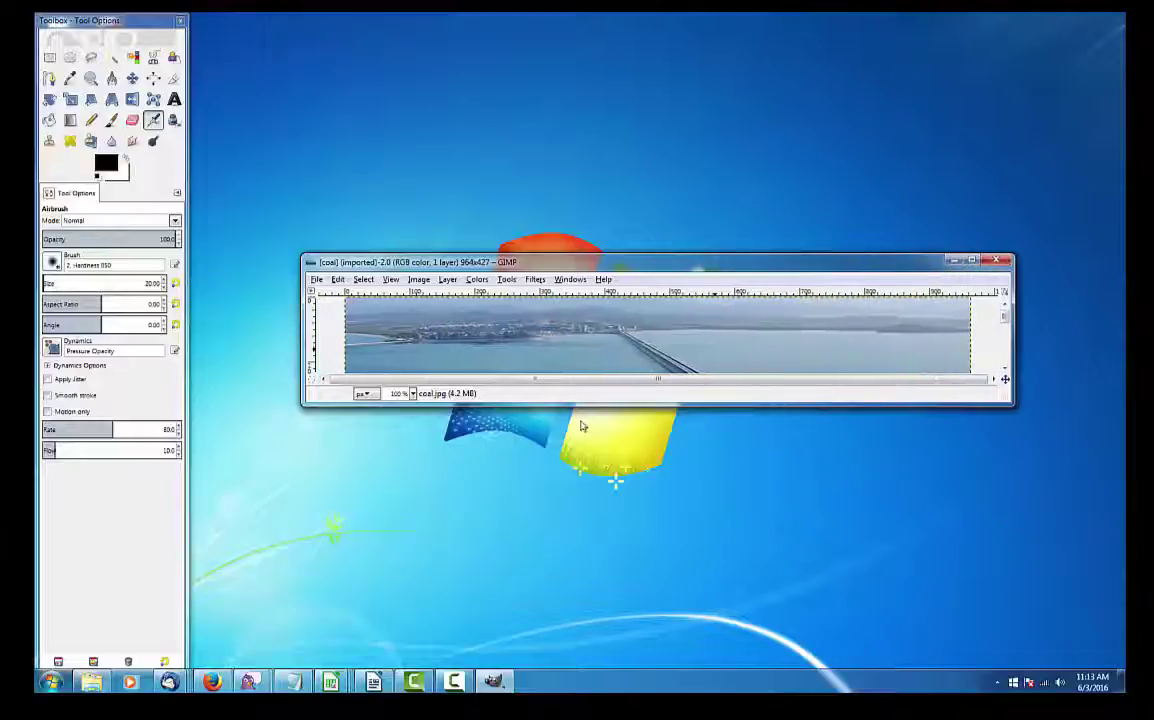
pyautogui.moveTo(582, 405); pyautogui.dragTo(590, 712)
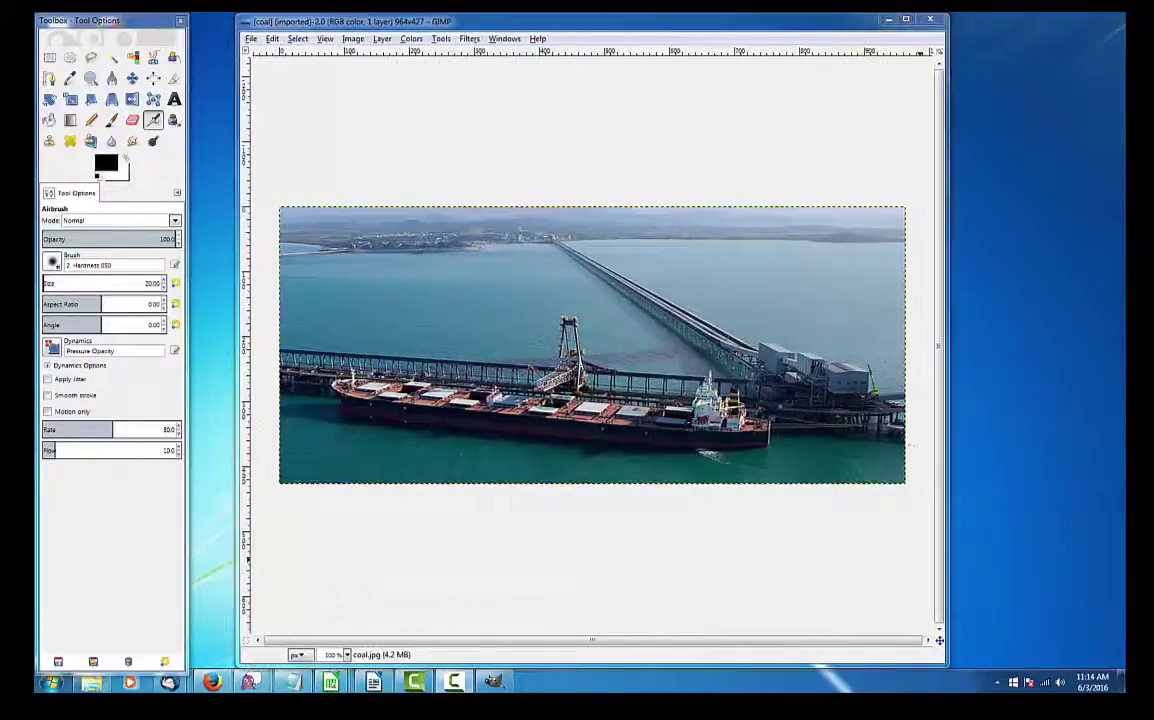
# Step: Check the image properties of coal.jpg for its pixel size, resolution and file size, and close them
pyautogui.rightClick(512, 300)
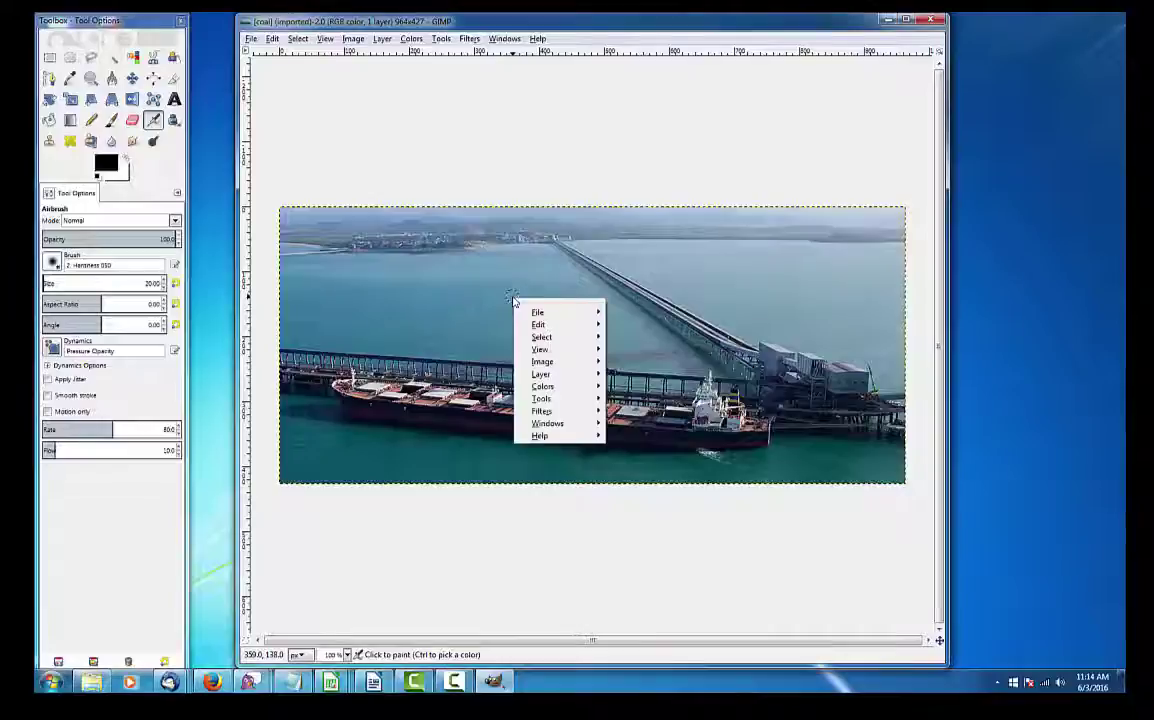
pyautogui.moveTo(578, 362)
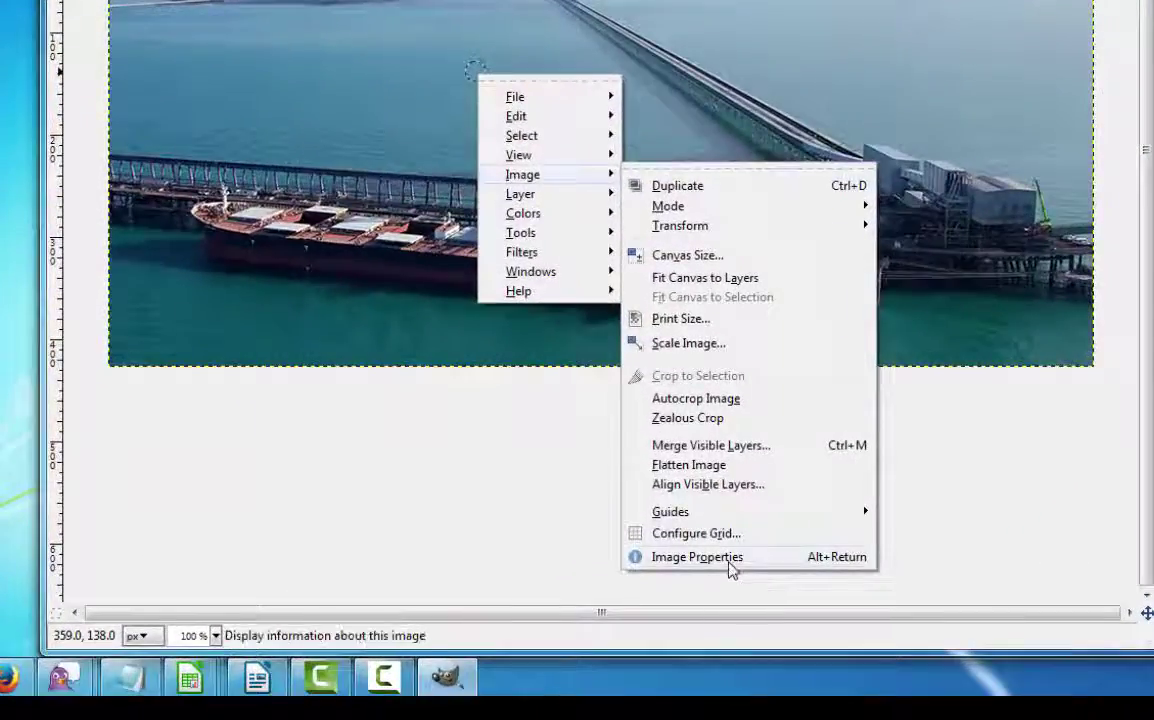
pyautogui.click(654, 603)
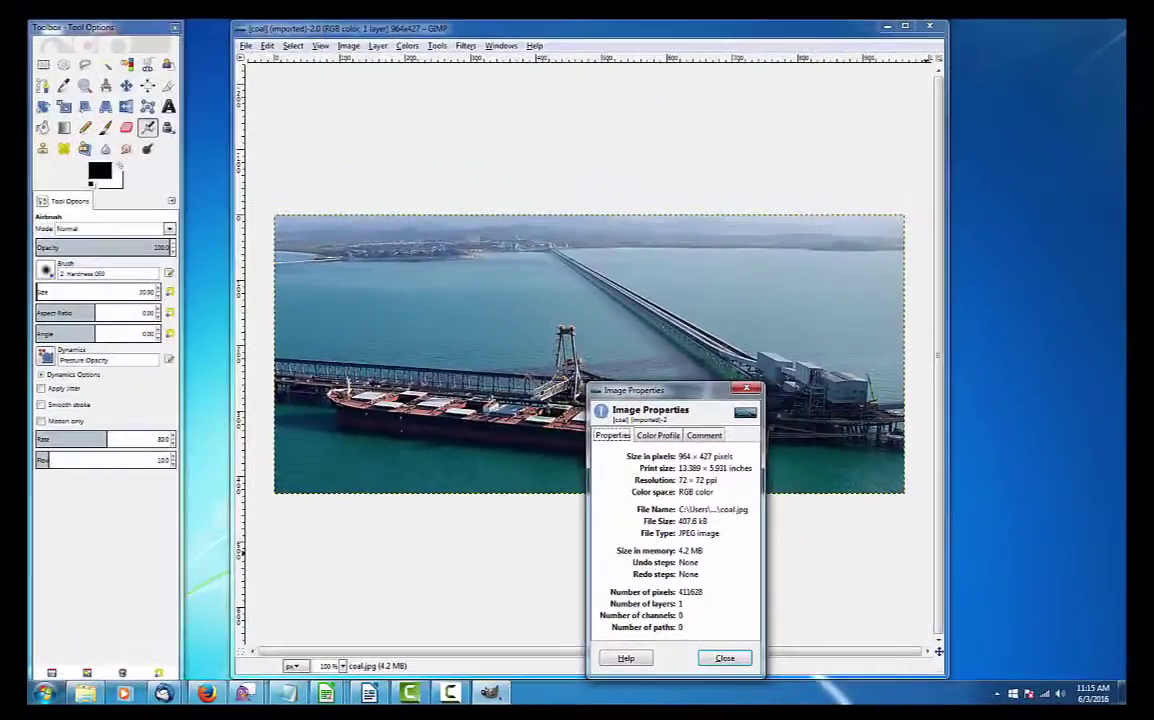
pyautogui.press('Escape')
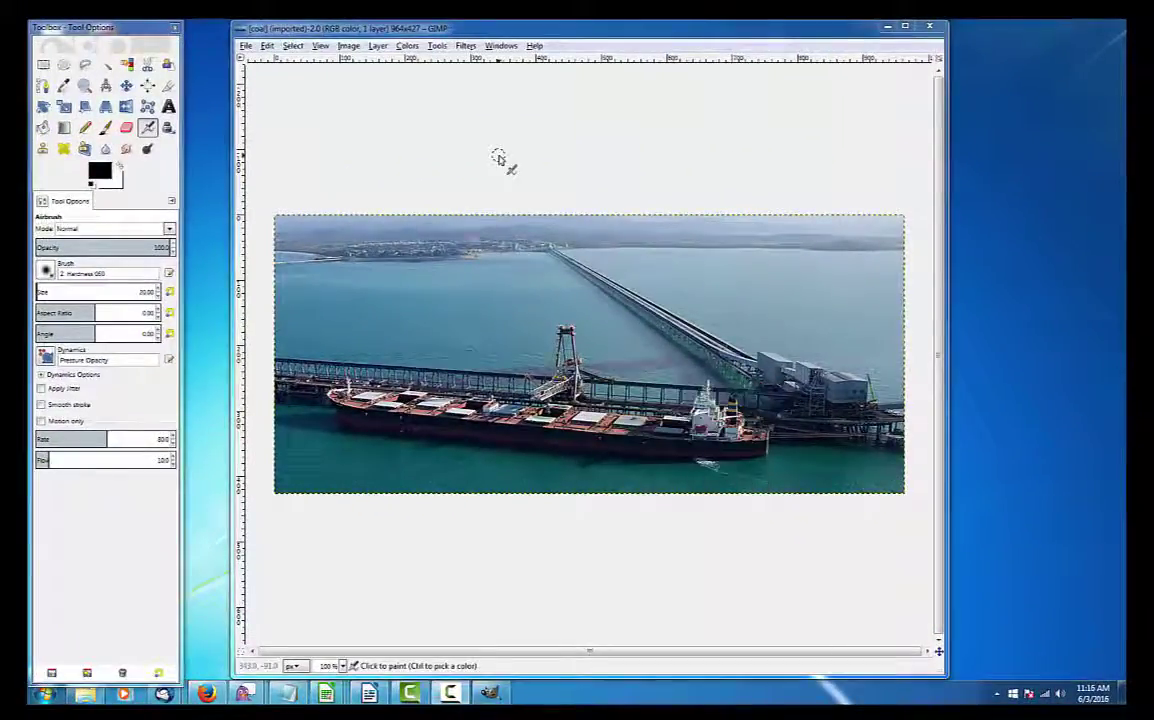
# Step: Scale the image to a width of 1000 px with its proportions kept
pyautogui.click(348, 46)
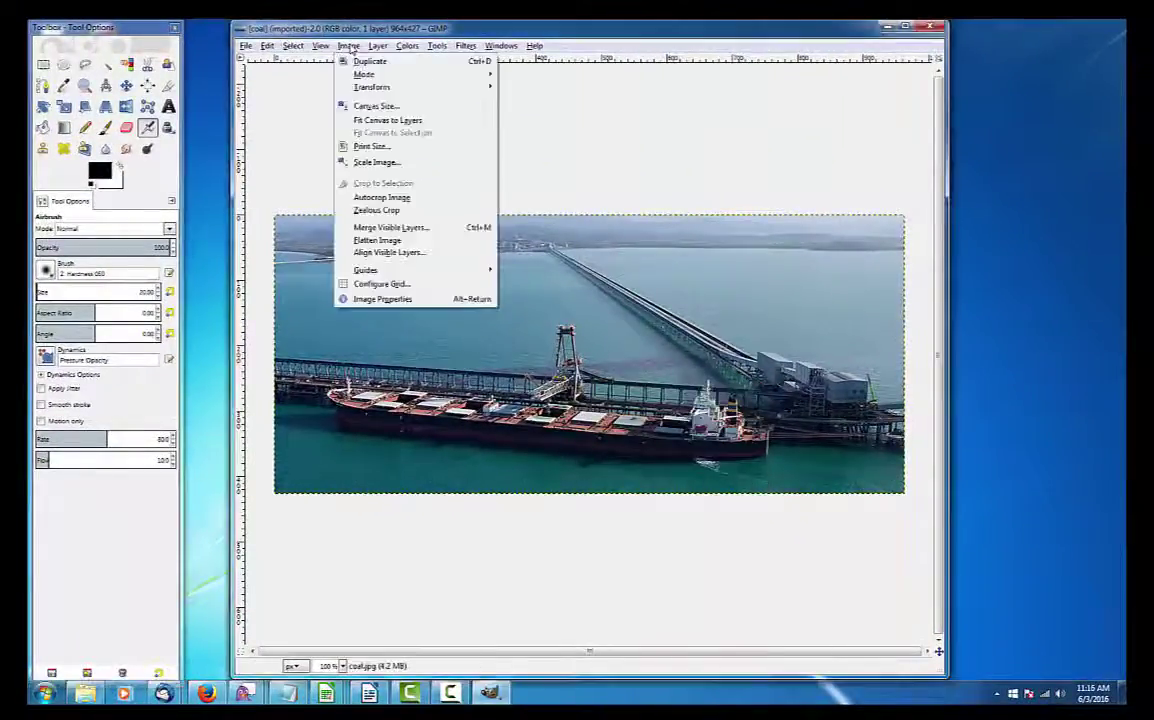
pyautogui.click(378, 162)
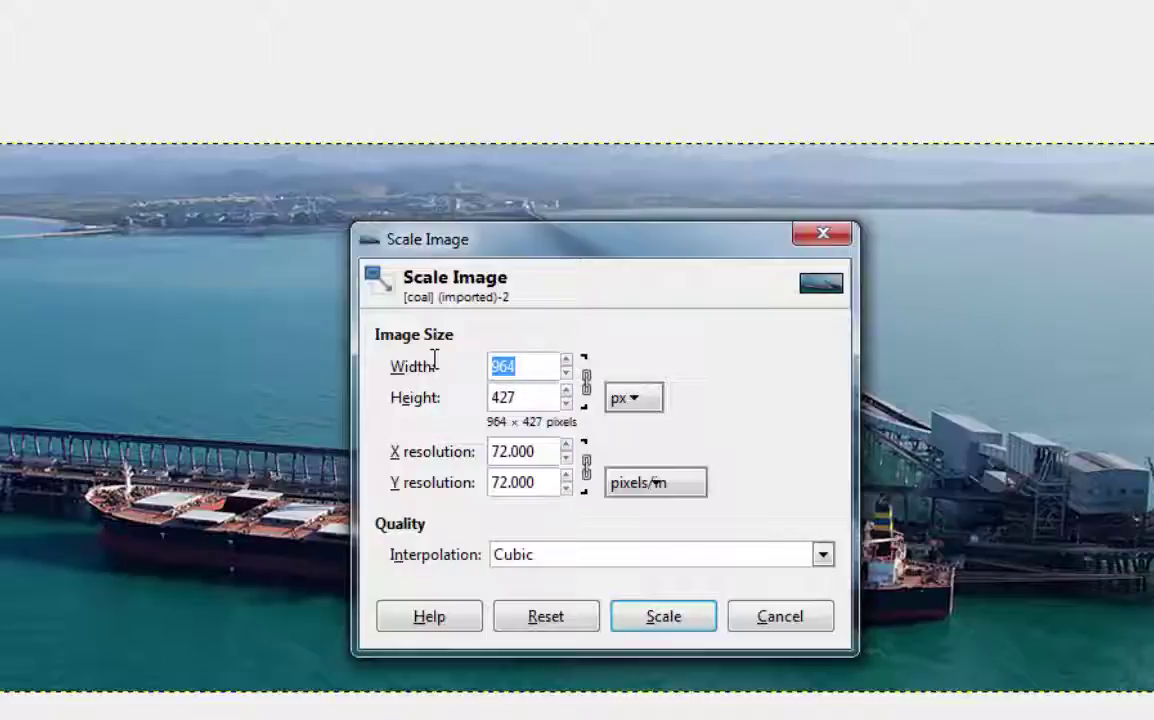
pyautogui.write('1000')
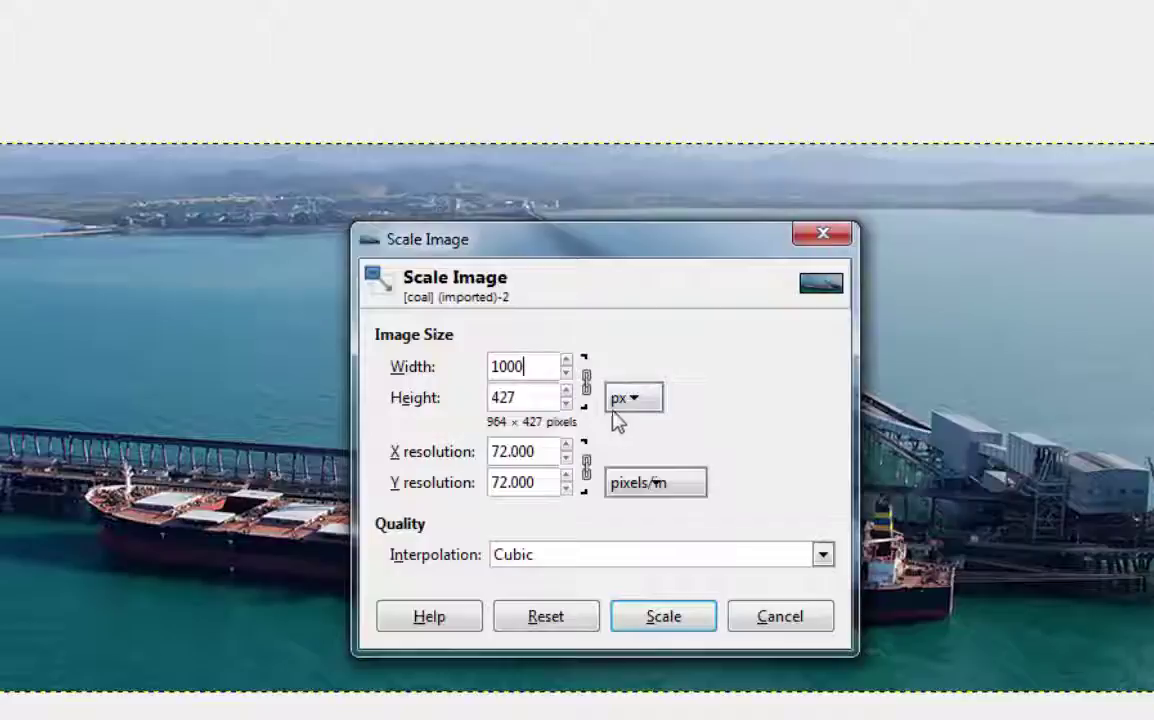
pyautogui.click(522, 397)
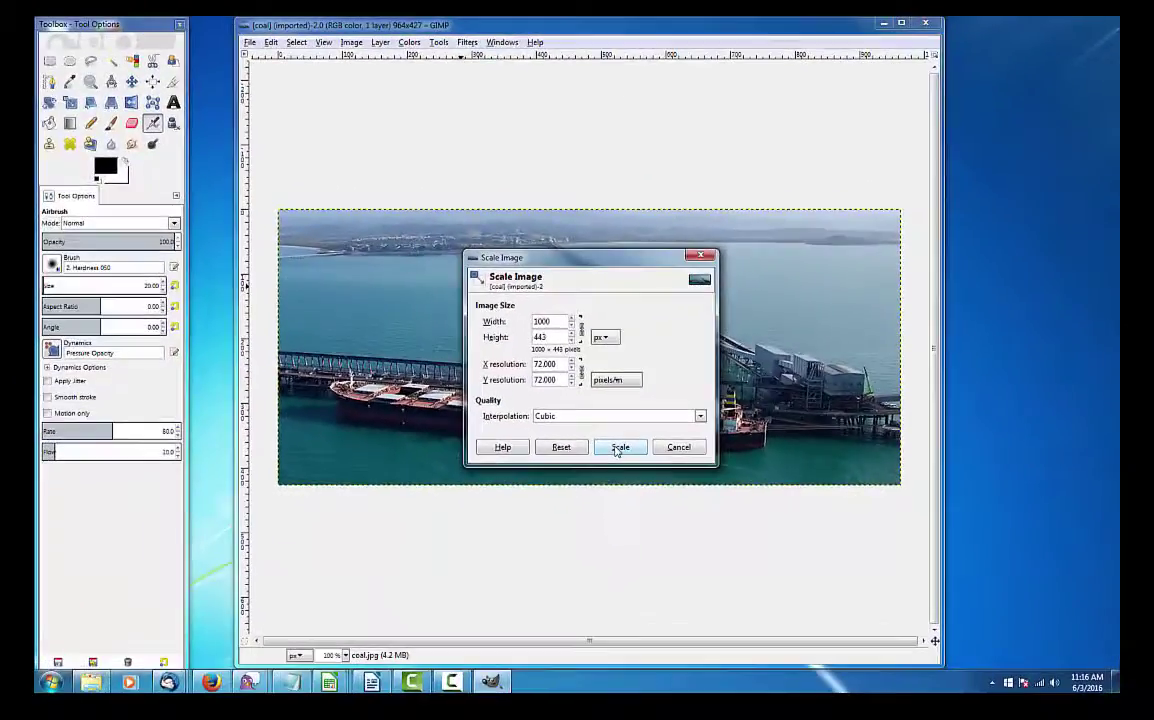
pyautogui.click(657, 622)
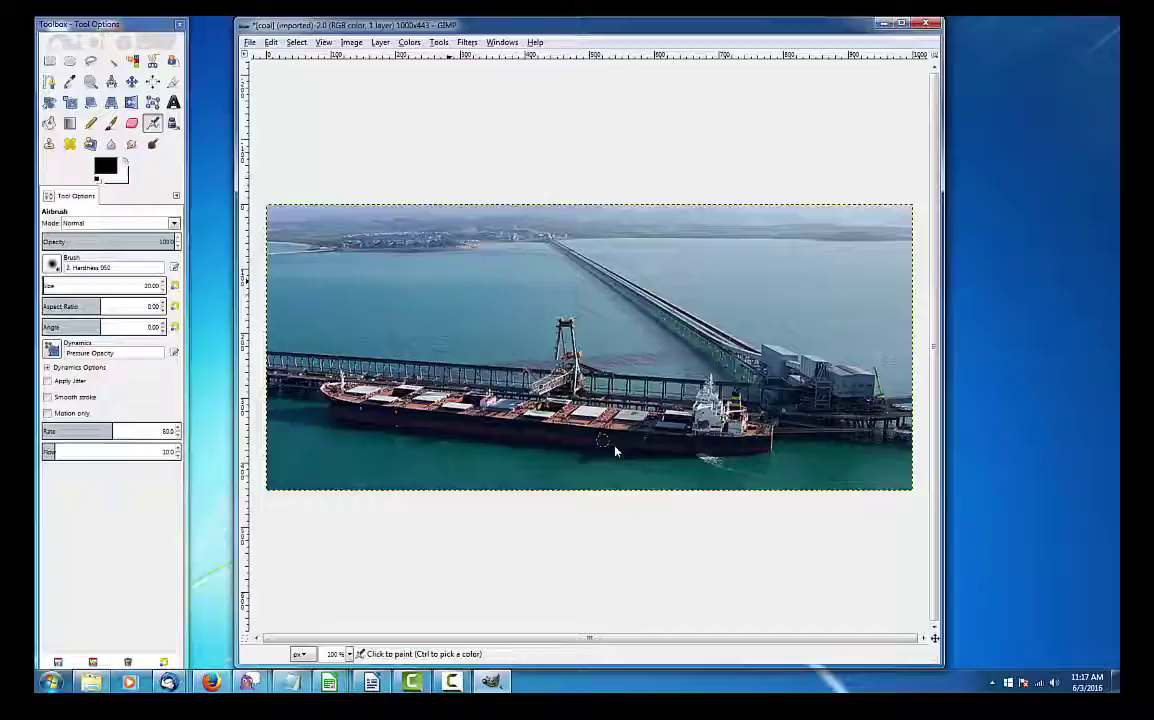
# Step: Scale the image to a height of 350 px with width and height unlinked, and undo that scaling
pyautogui.click(352, 46)
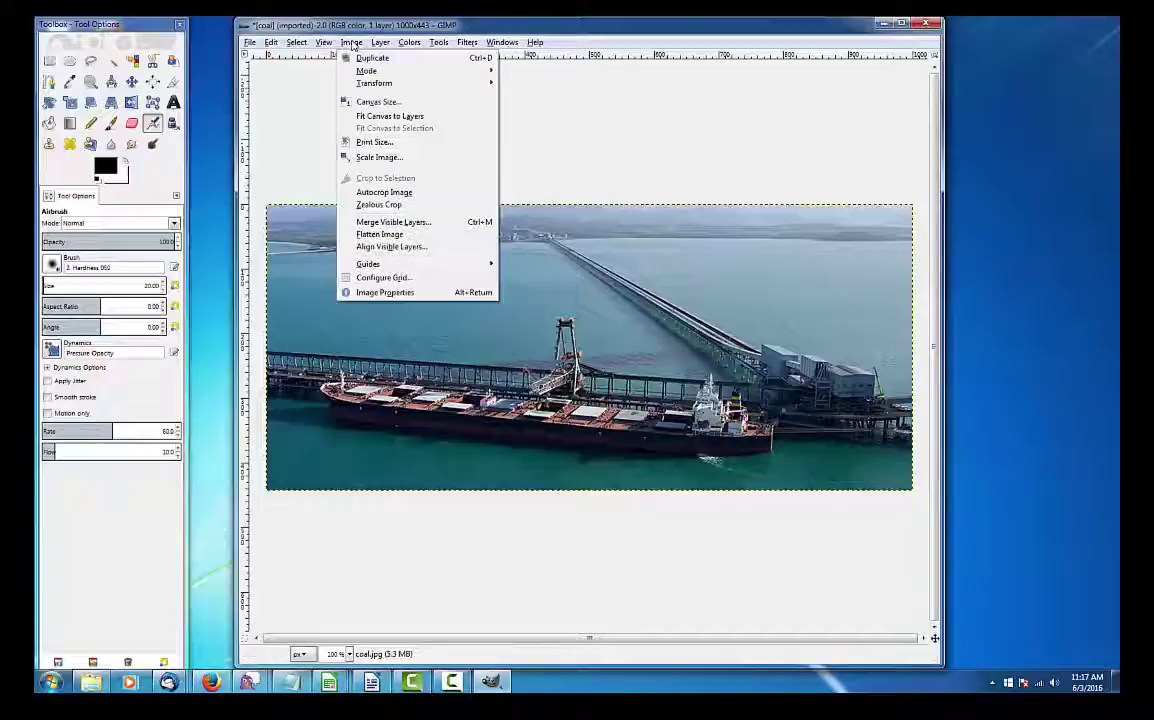
pyautogui.click(360, 157)
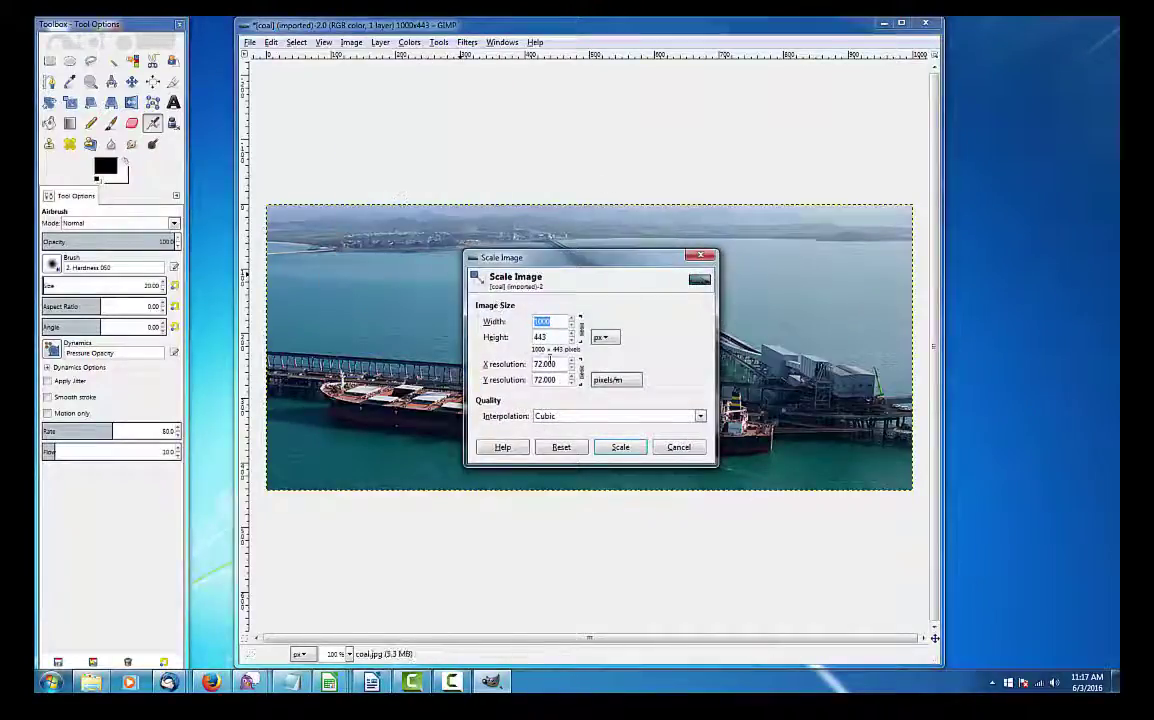
pyautogui.click(582, 335)
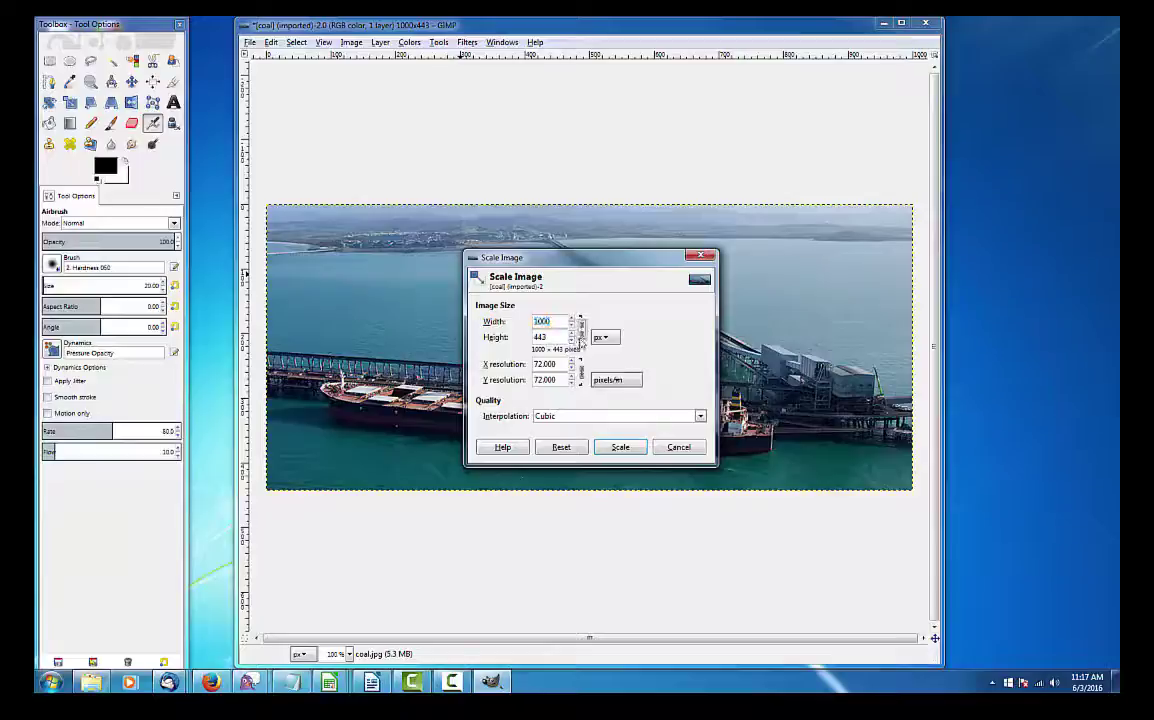
pyautogui.moveTo(554, 337); pyautogui.dragTo(497, 339)
pyautogui.write('350')
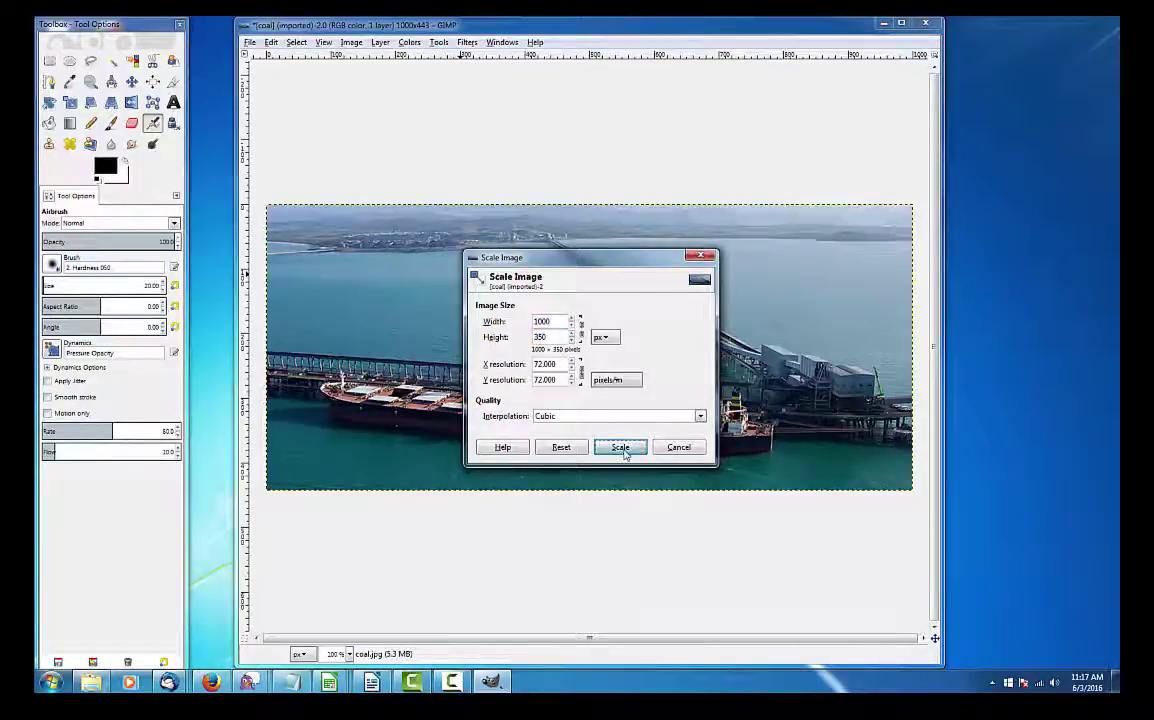
pyautogui.click(621, 449)
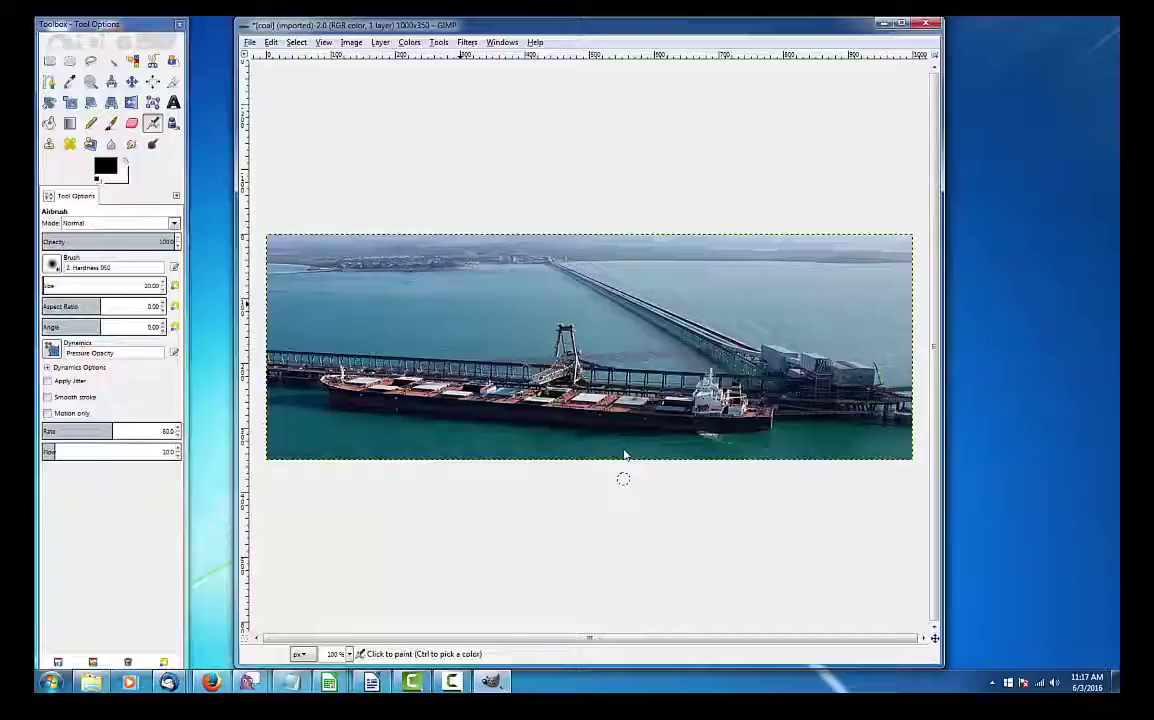
pyautogui.click(271, 43)
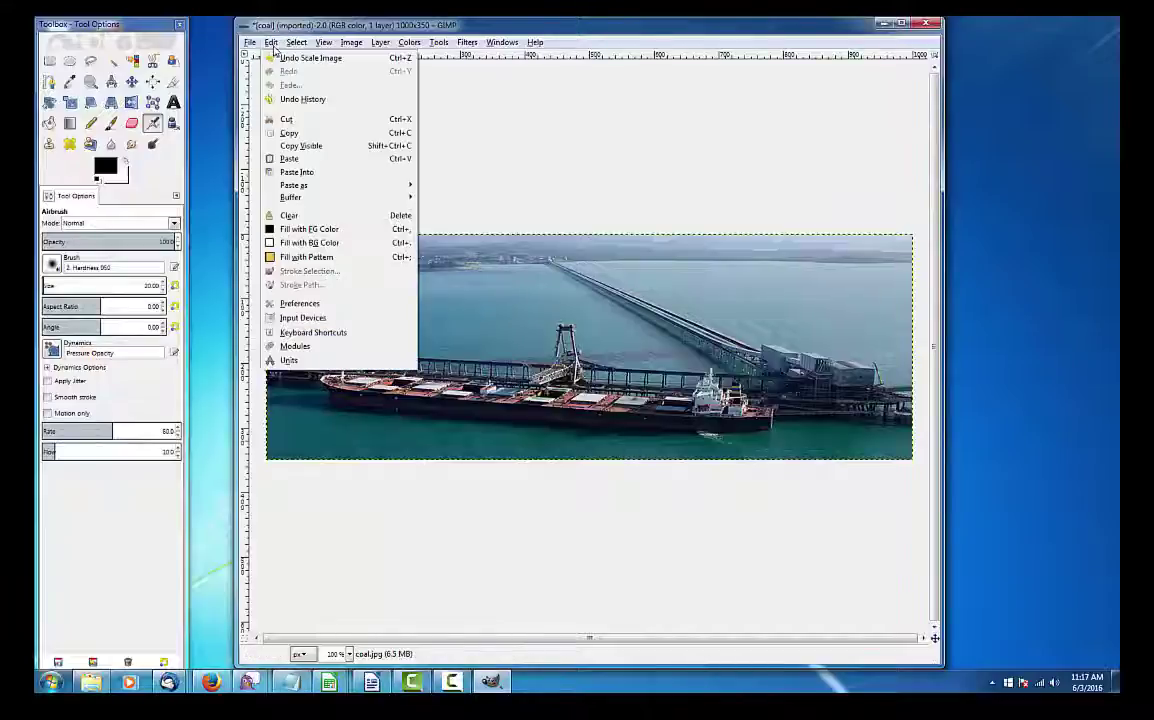
pyautogui.click(285, 59)
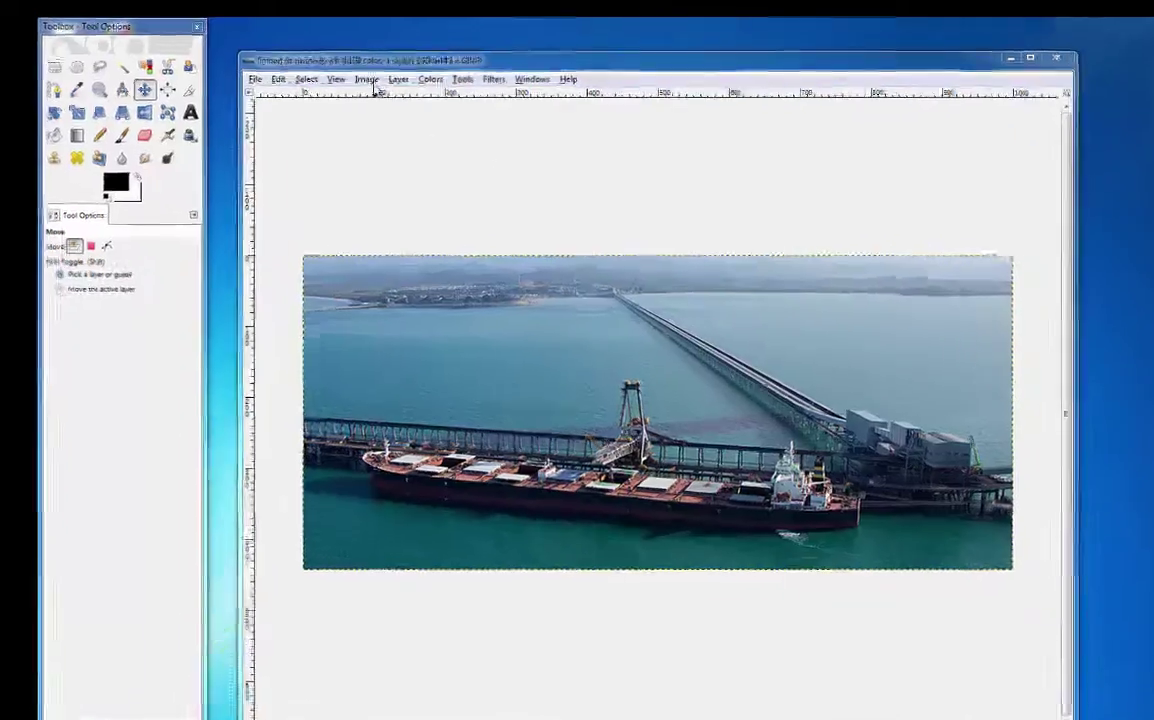
# Step: Open the canvas size settings and set the canvas height to 350 px, with the width kept at 1000 px
pyautogui.click(370, 81)
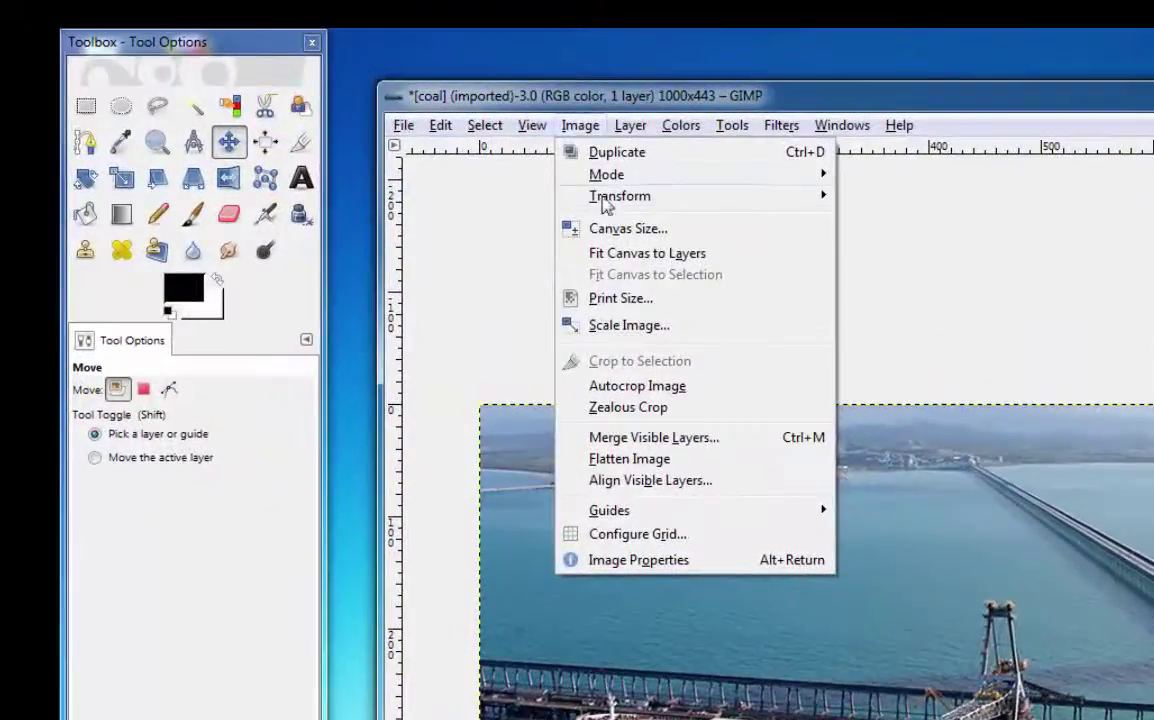
pyautogui.click(663, 232)
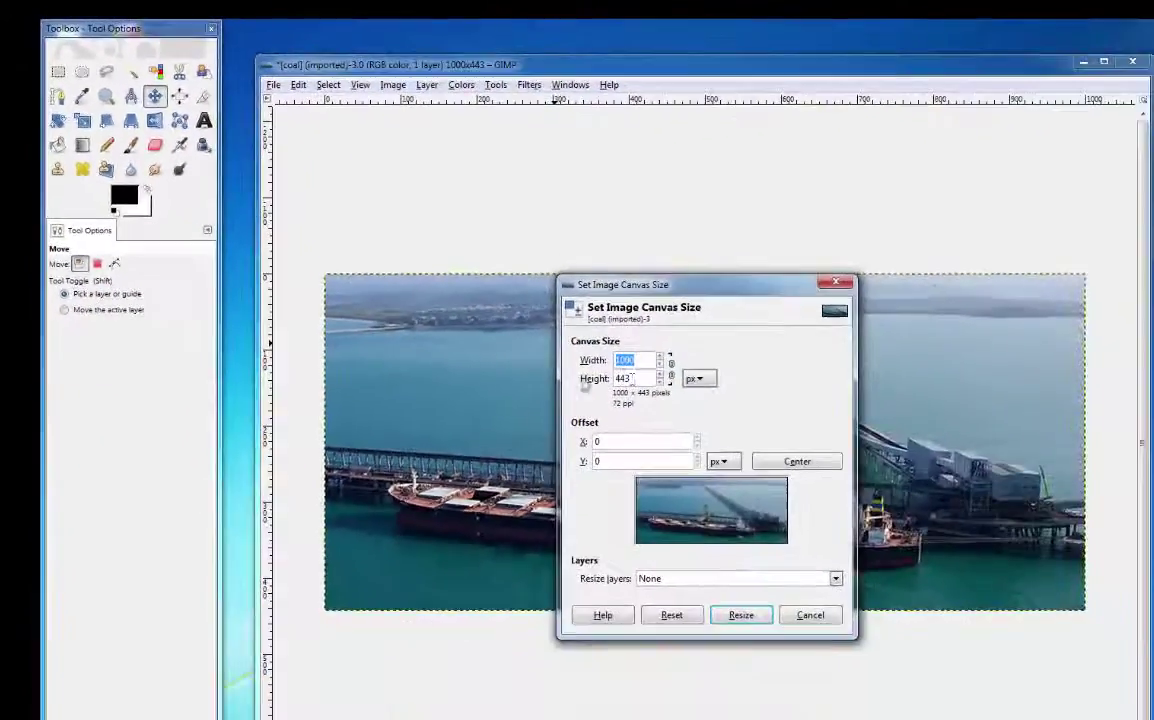
pyautogui.press('Tab')
pyautogui.press('Tab')
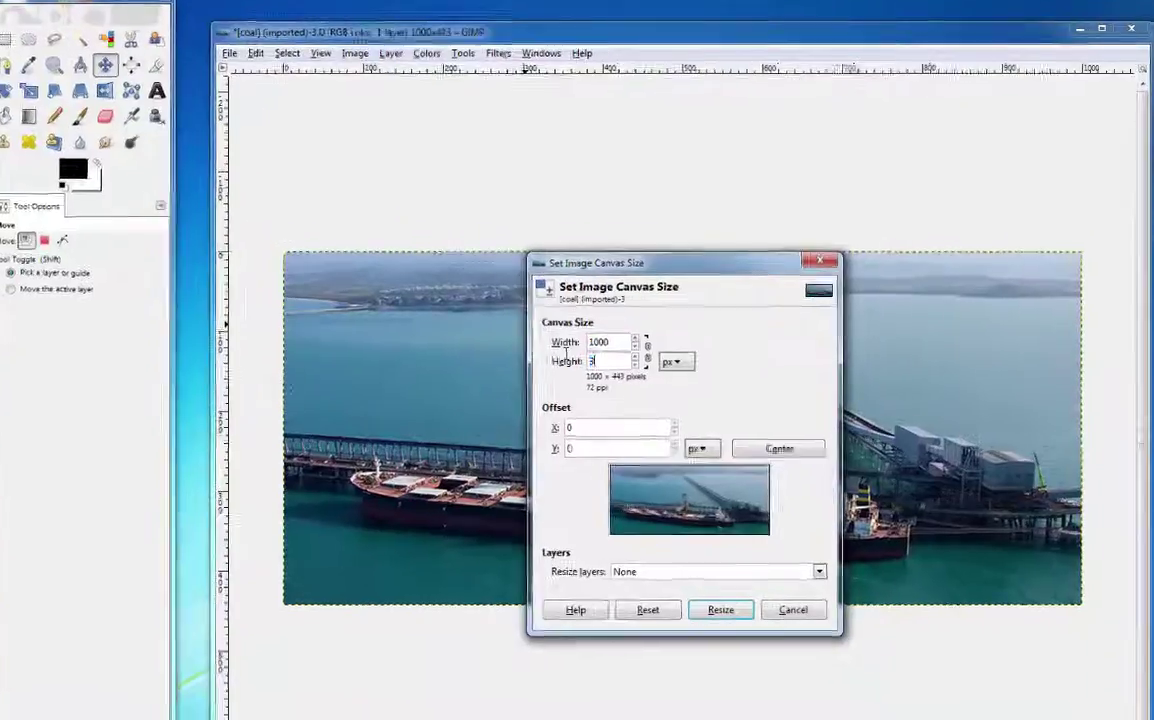
pyautogui.write('350')
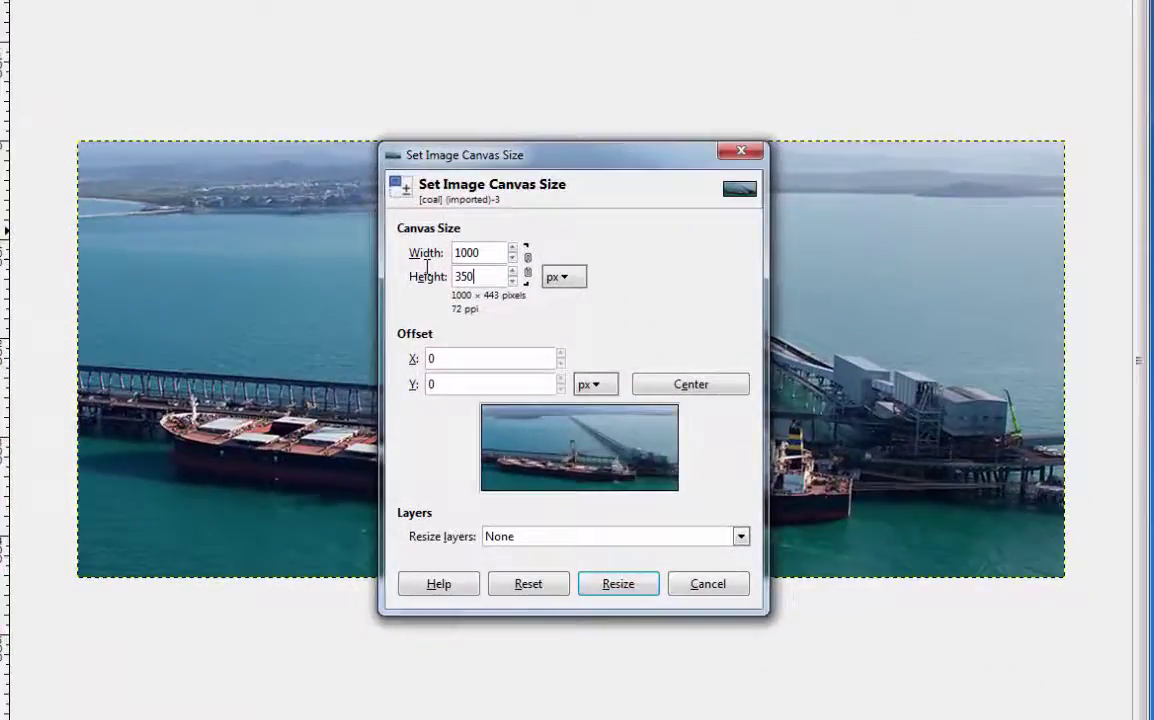
# Step: Shift the image up within the canvas to a Y offset of -93 px and apply the canvas resize
pyautogui.click(466, 354)
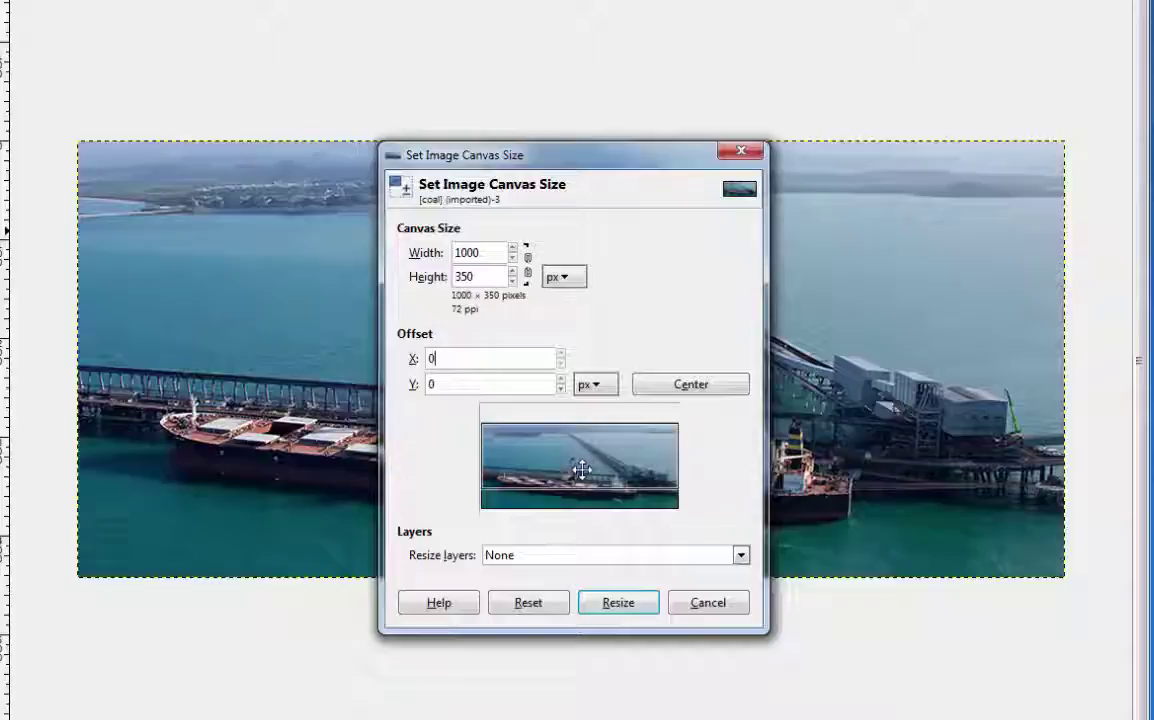
pyautogui.moveTo(583, 470); pyautogui.dragTo(582, 458)
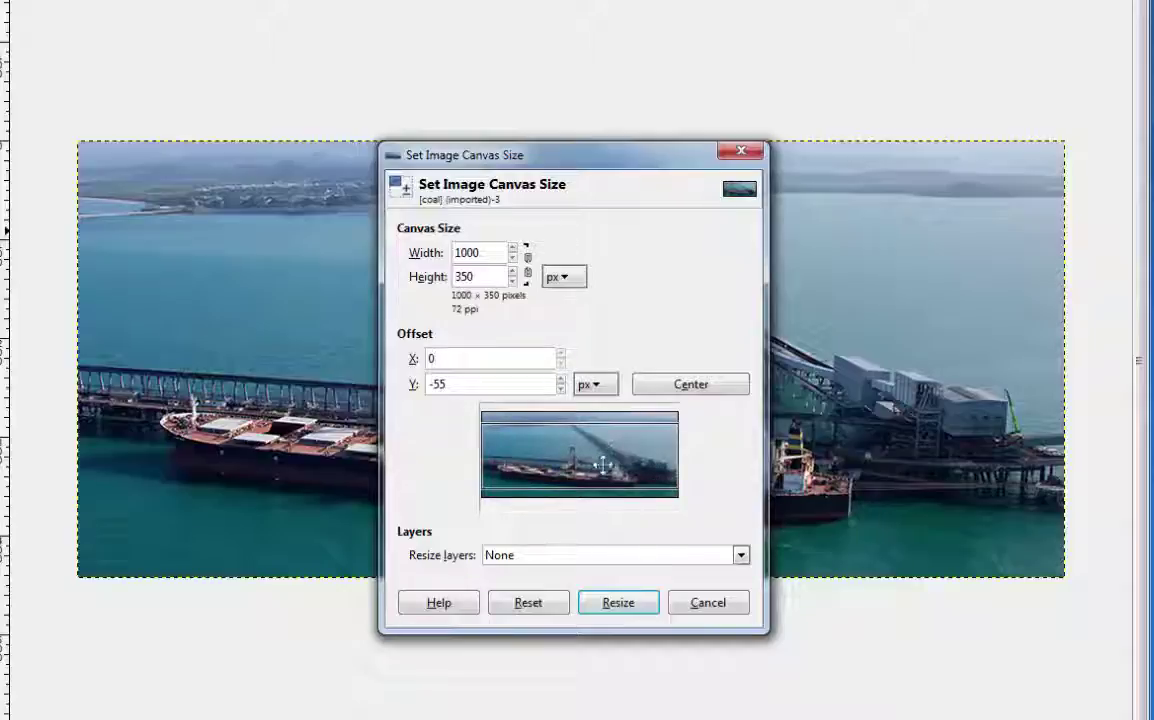
pyautogui.moveTo(601, 458); pyautogui.dragTo(599, 428)
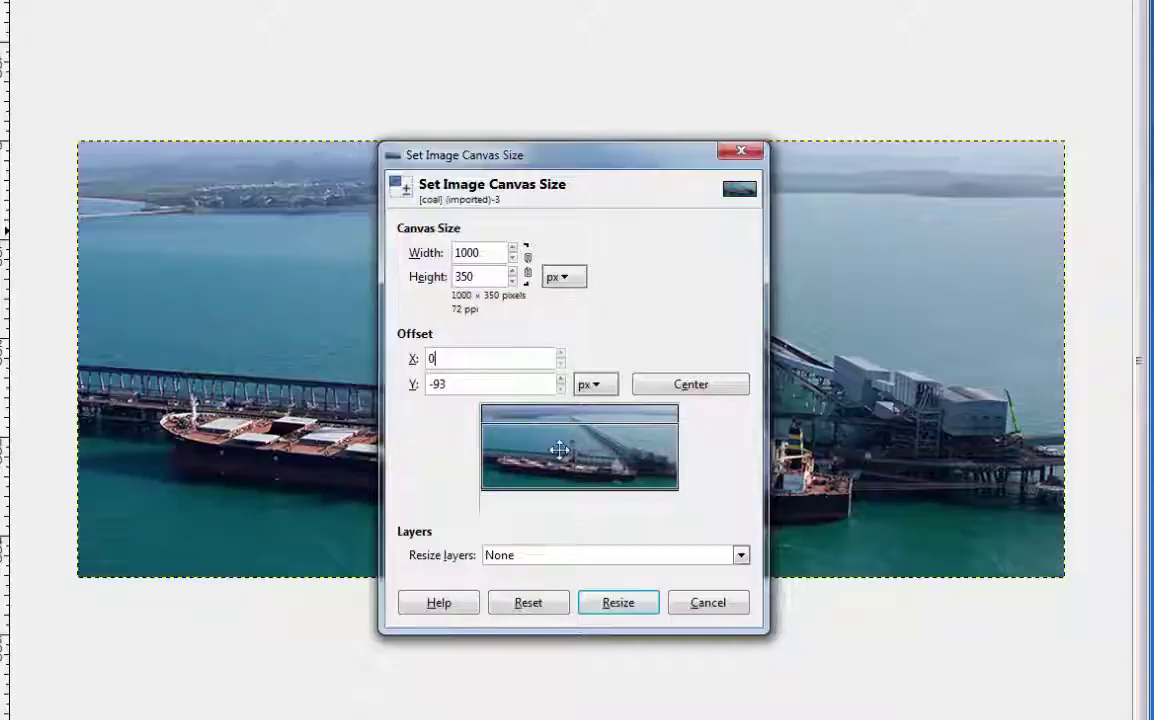
pyautogui.moveTo(556, 453)
pyautogui.mouseDown()
pyautogui.moveTo(559, 473)
pyautogui.moveTo(549, 443)
pyautogui.mouseUp()
pyautogui.click(622, 609)
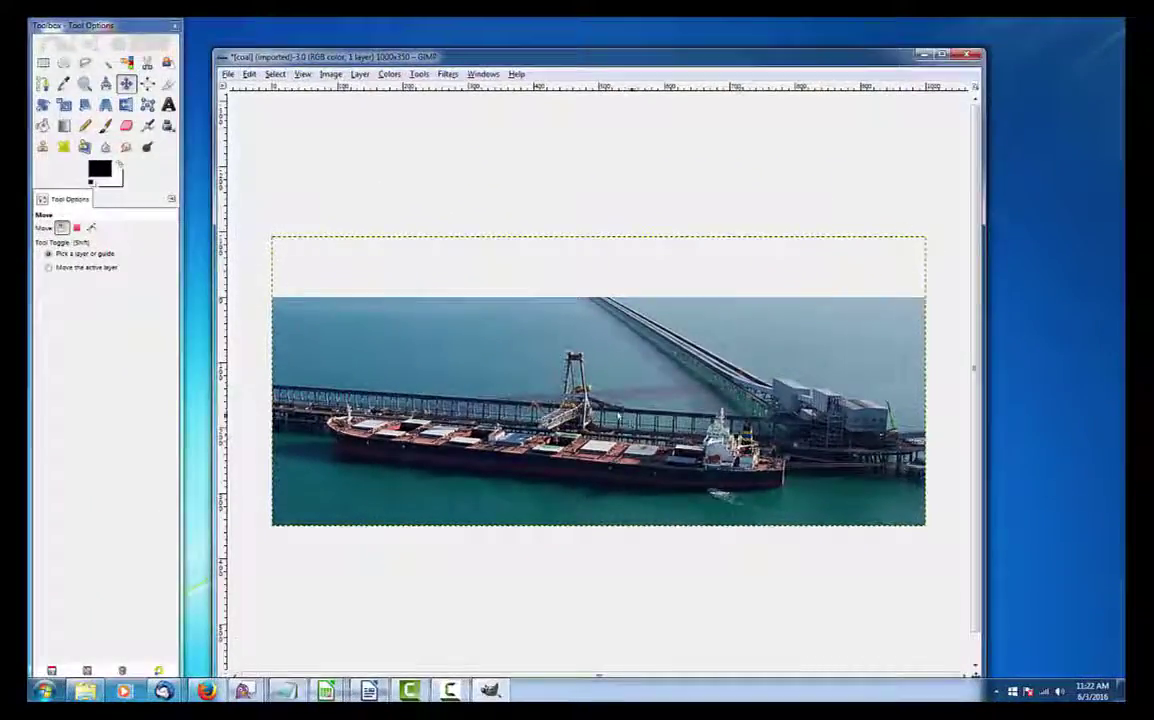
pyautogui.click(331, 74)
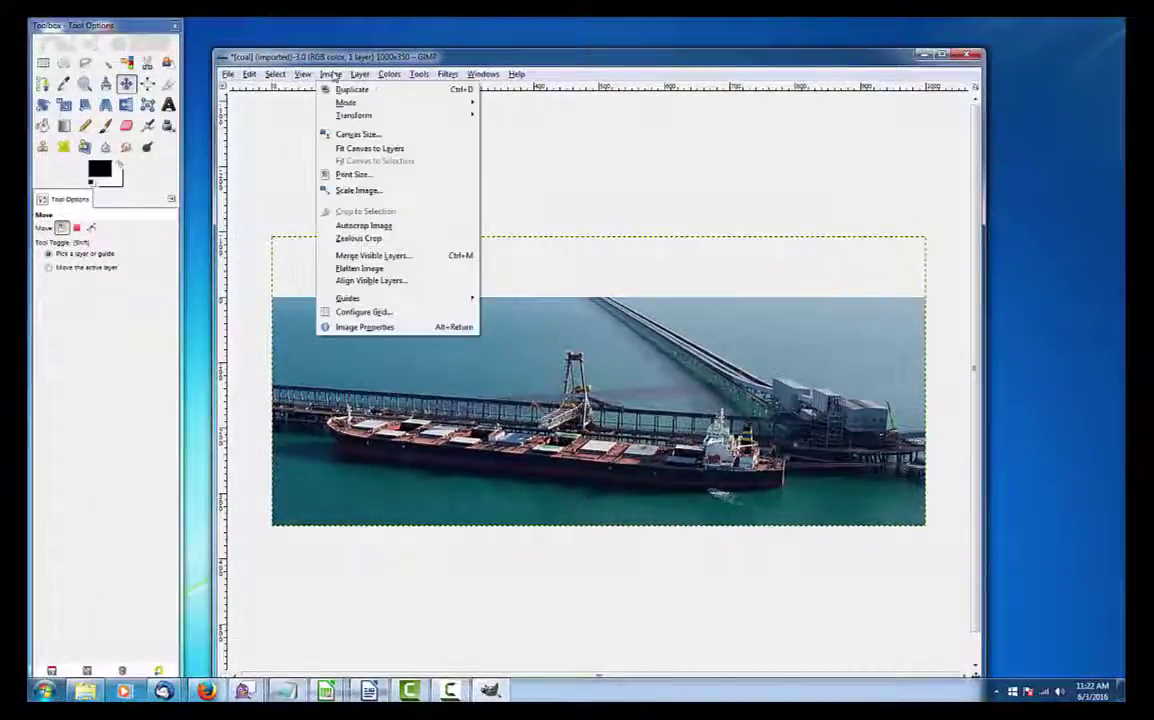
pyautogui.click(440, 190)
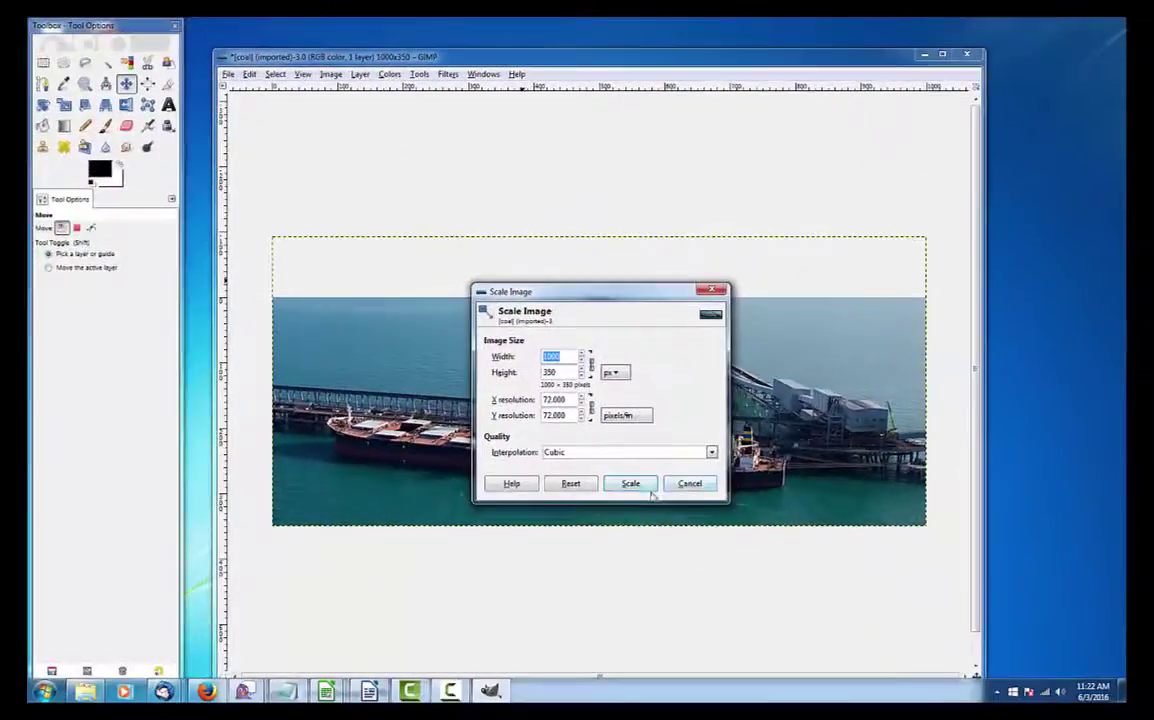
pyautogui.click(658, 717)
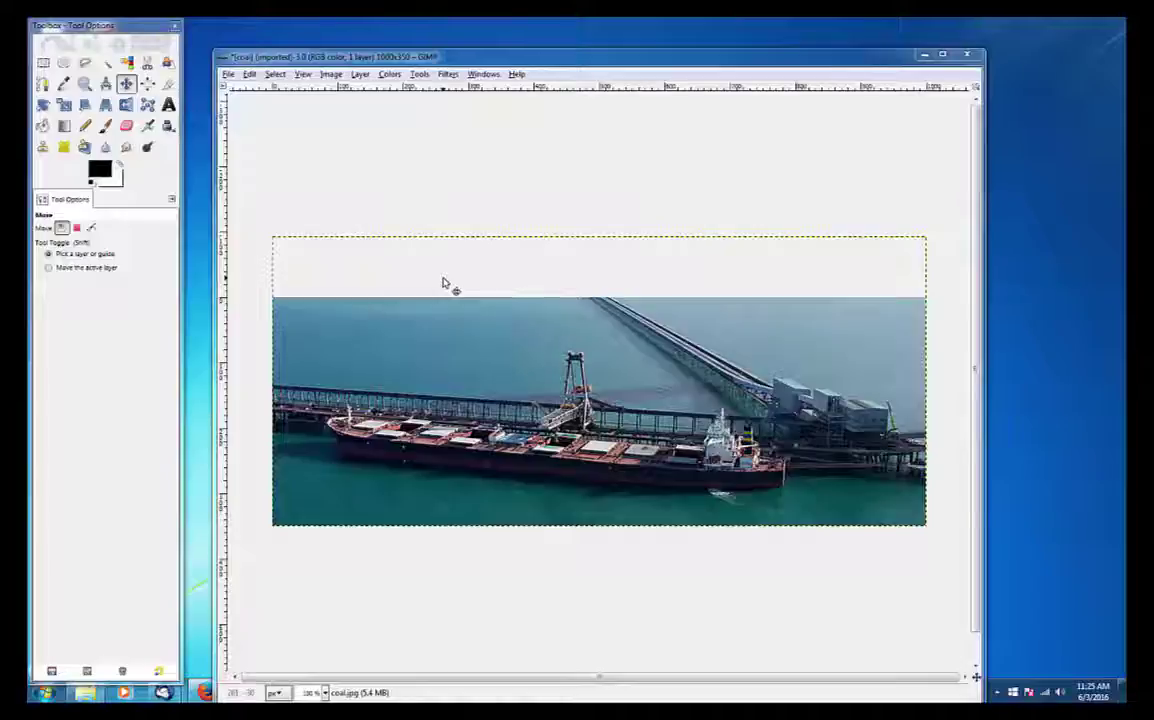
# Step: Export the image as coal1000px.jpg into the _1RBCT folder, accepting the offered JPEG quality
pyautogui.click(228, 75)
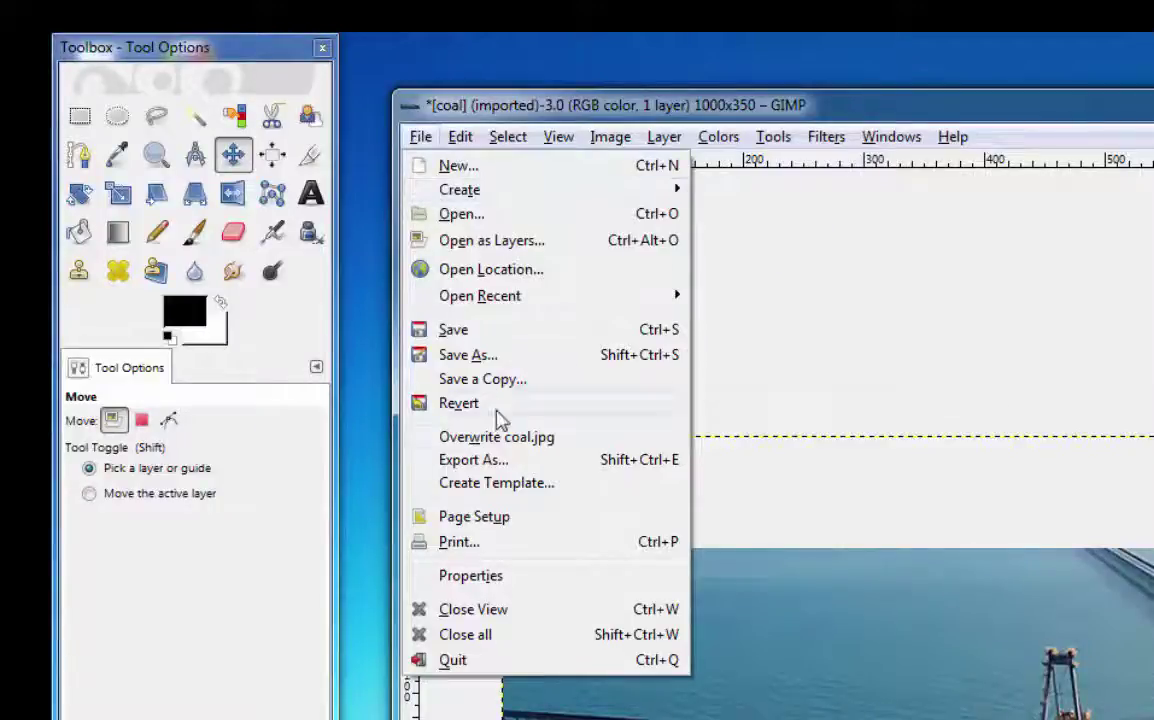
pyautogui.click(470, 460)
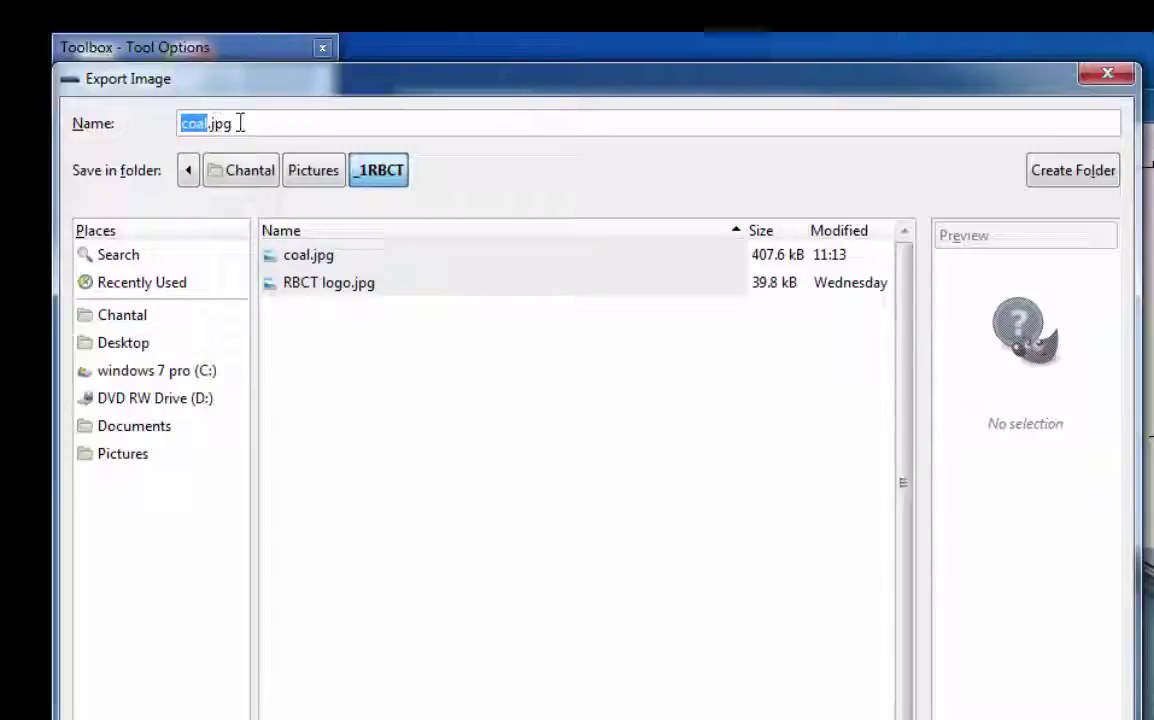
pyautogui.click(211, 124)
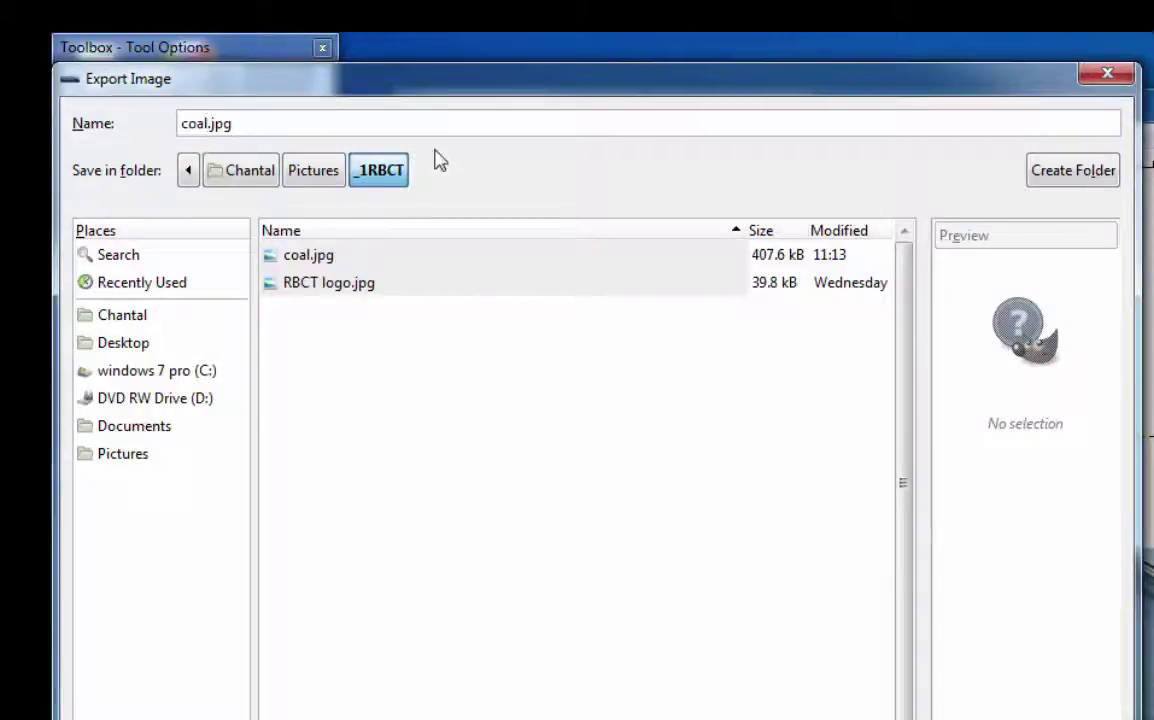
pyautogui.write('100')
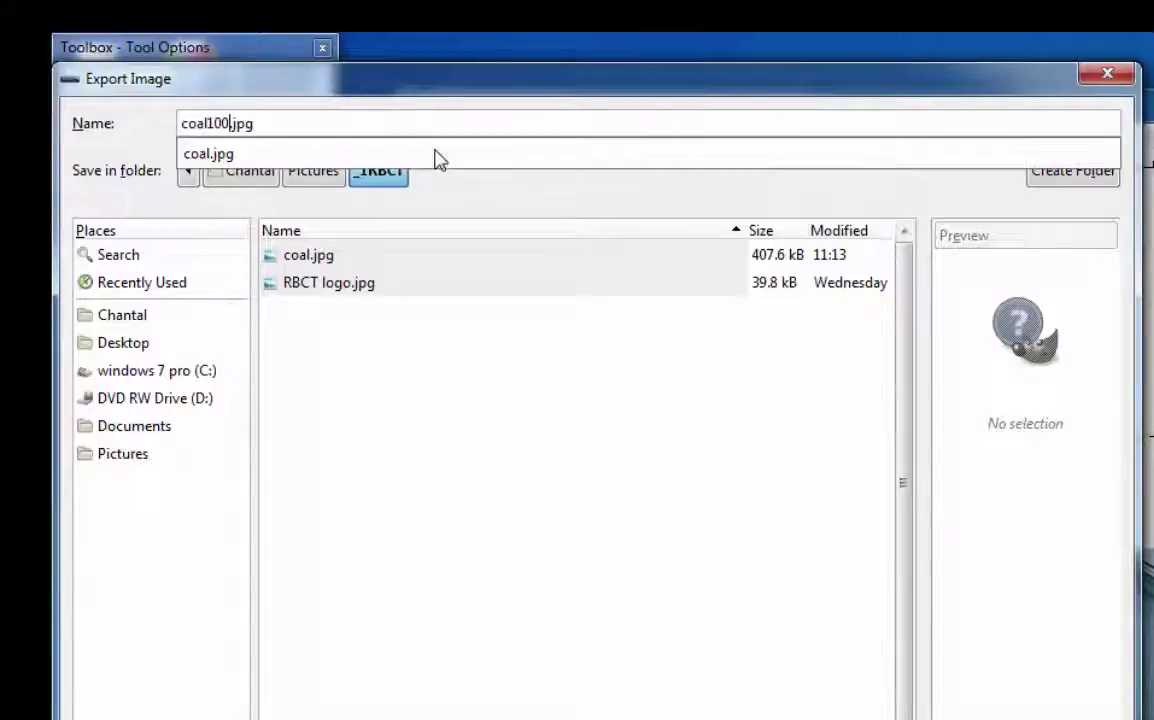
pyautogui.write('0px')
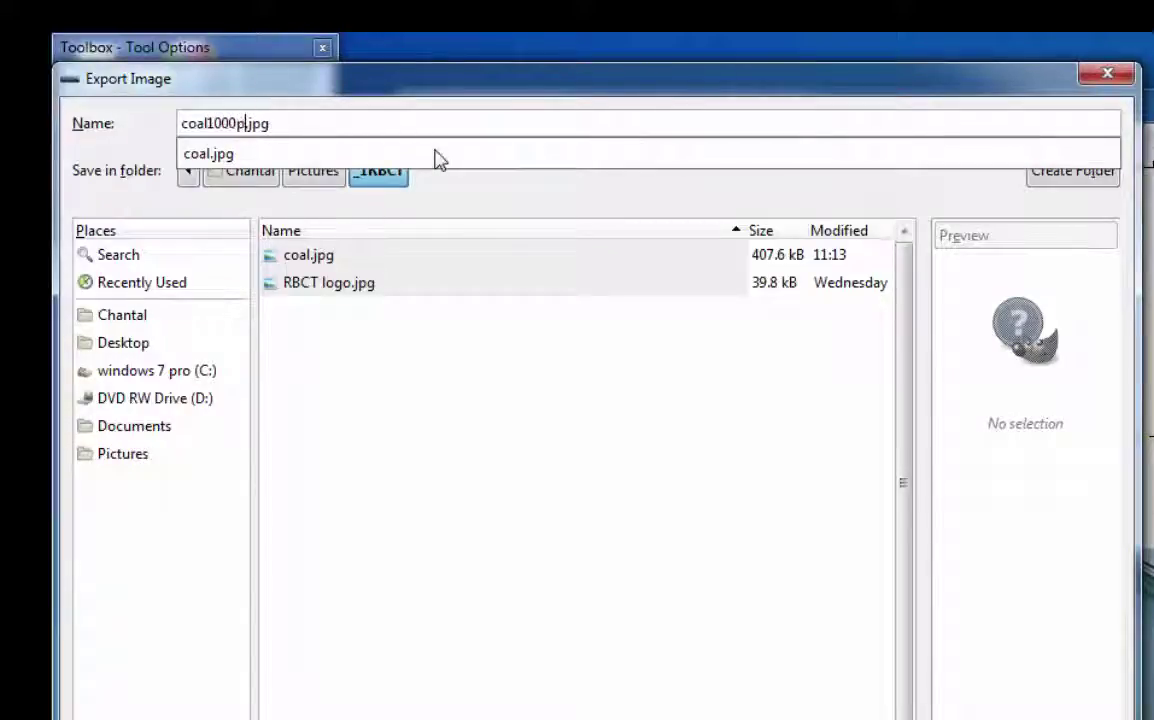
pyautogui.click(506, 483)
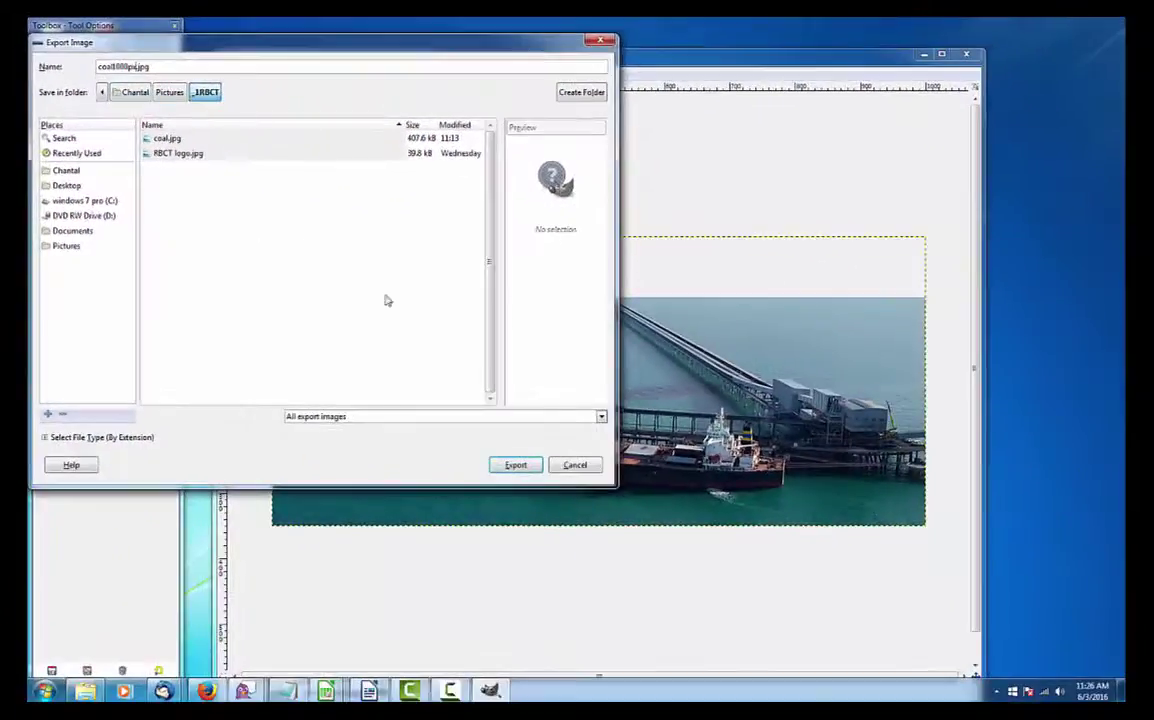
pyautogui.click(517, 465)
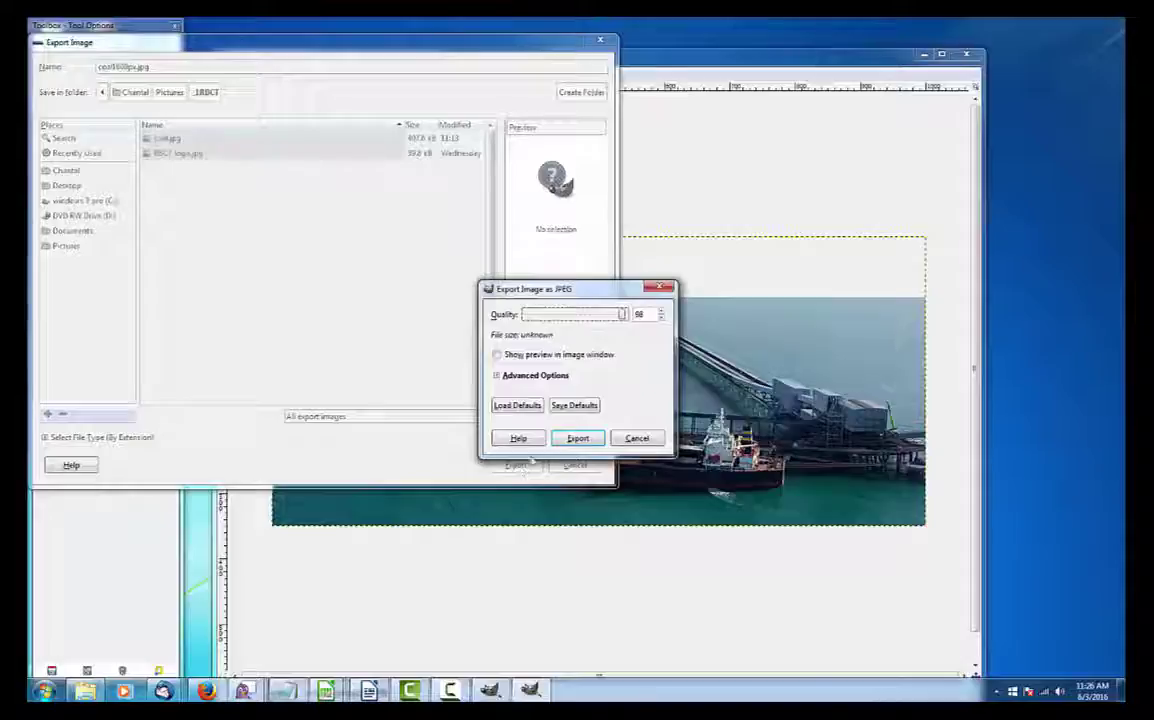
pyautogui.click(578, 438)
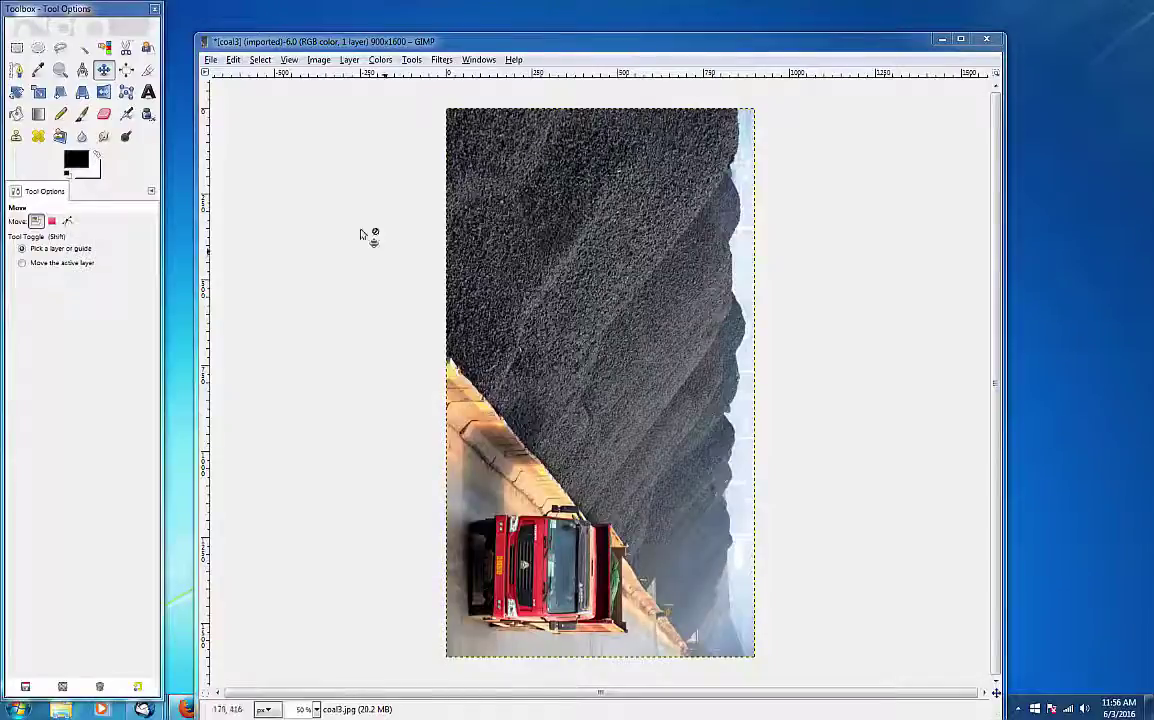
# Step: Rotate the whole coal3.jpg image 90° counter-clockwise so the truck stands upright
pyautogui.click(316, 60)
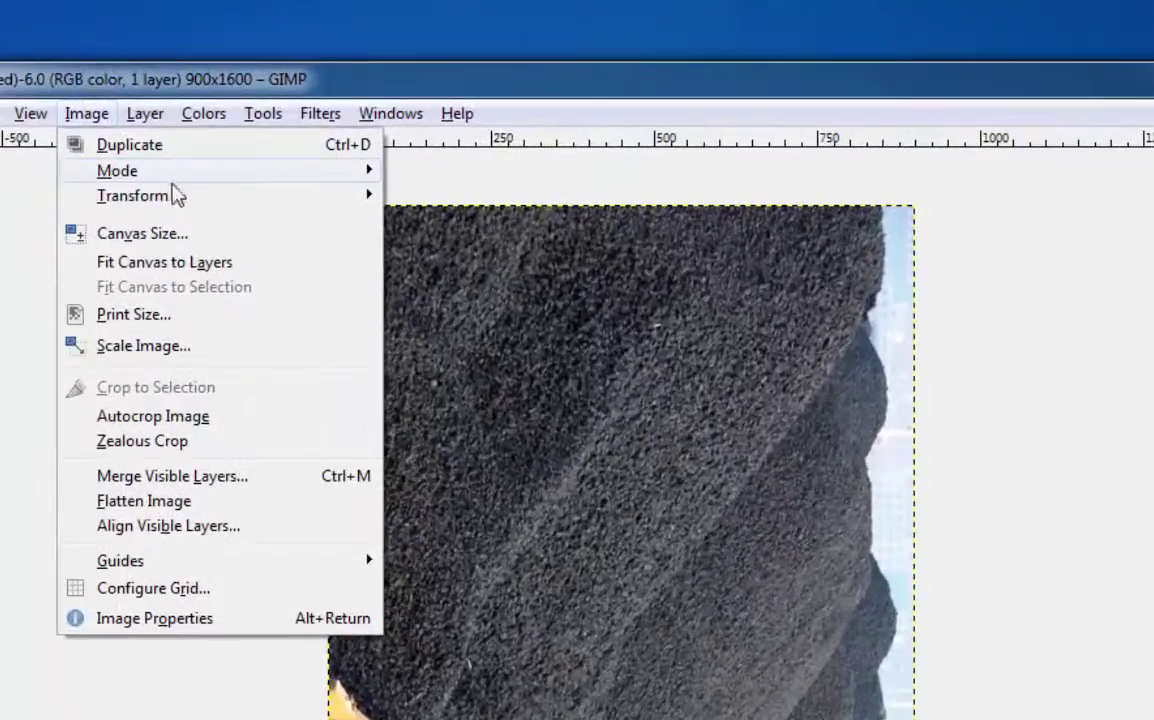
pyautogui.moveTo(357, 112)
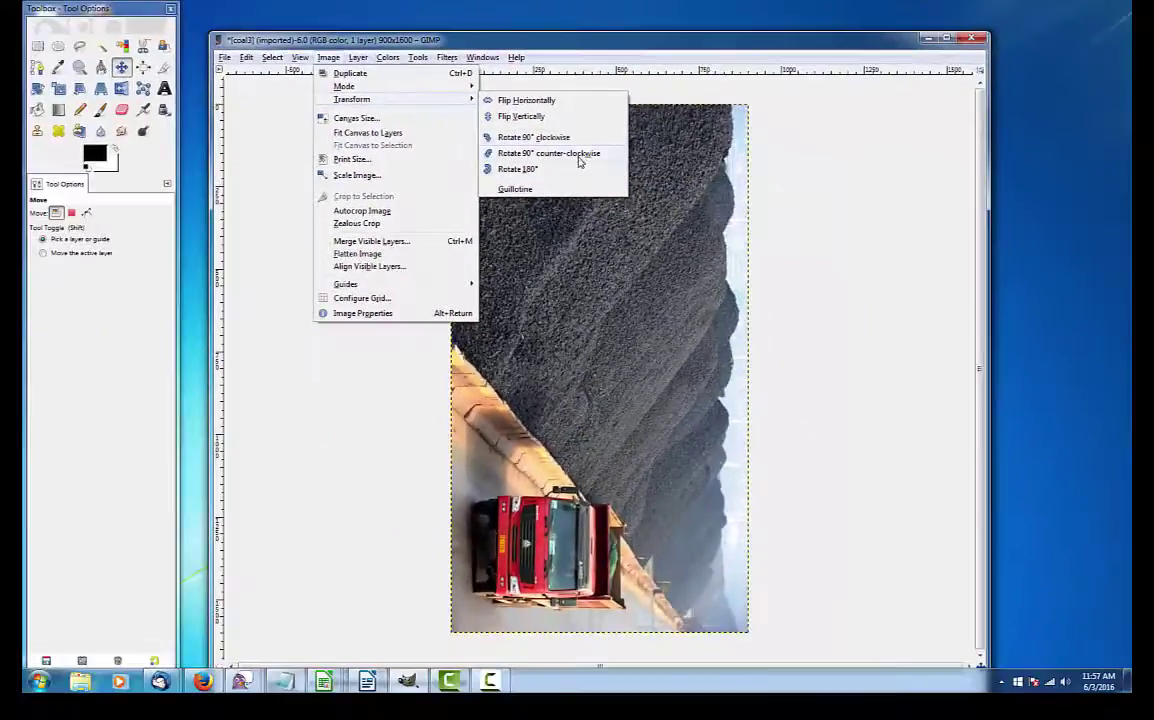
pyautogui.click(578, 160)
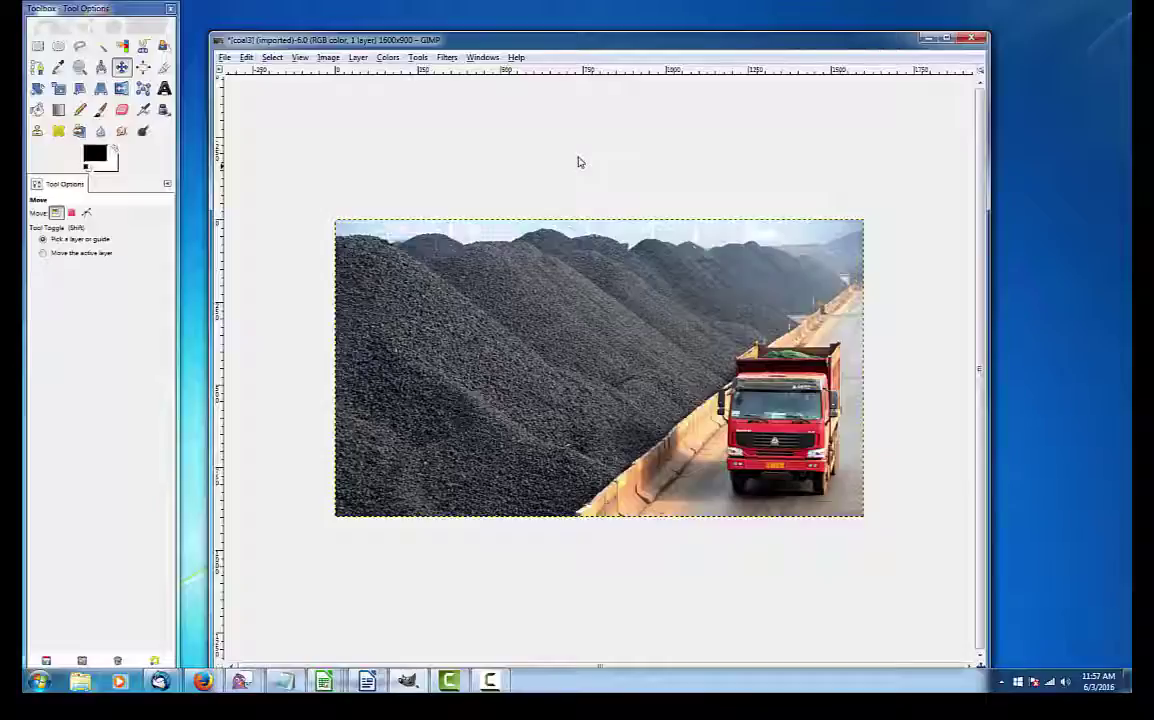
# Step: Export the rotated image as coal3.jpg in the _1RBCT folder, replacing the existing file and accepting the offered JPEG settings
pyautogui.click(226, 60)
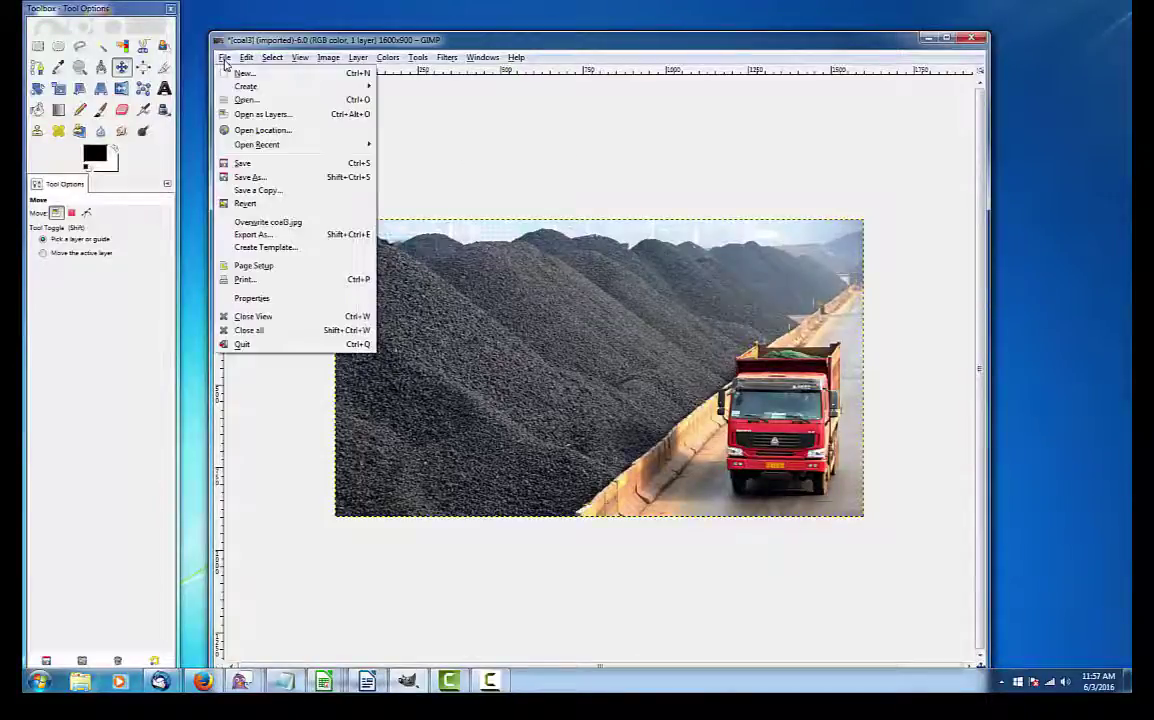
pyautogui.click(250, 234)
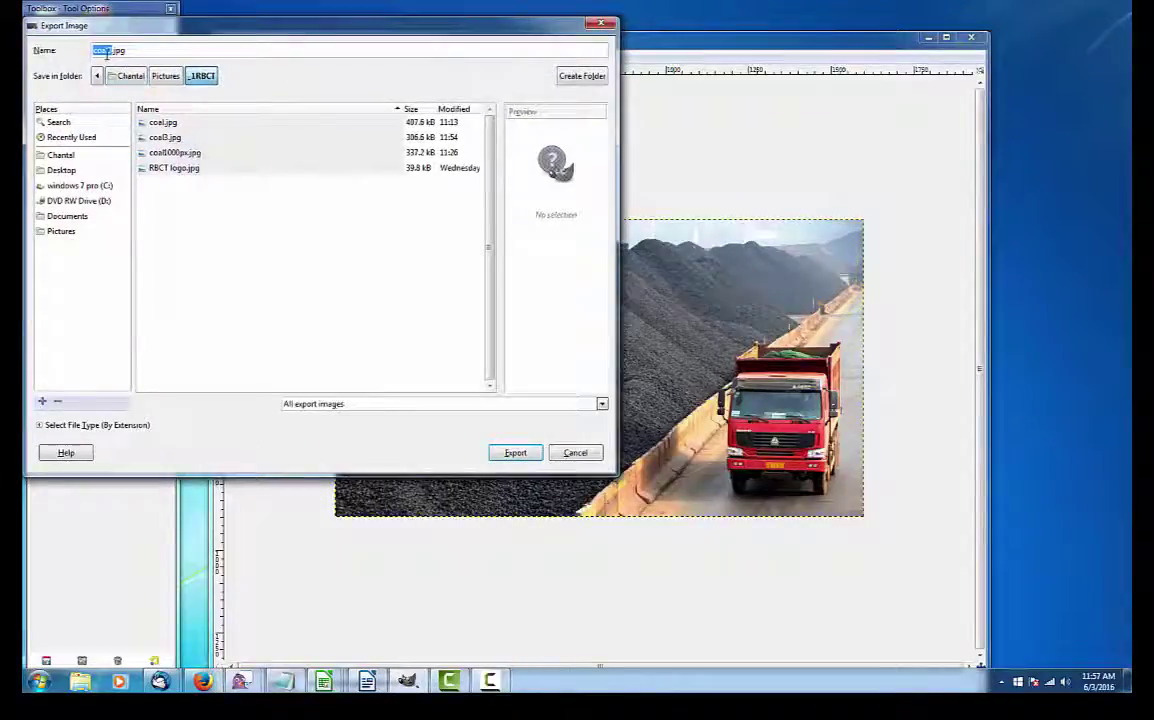
pyautogui.moveTo(107, 54); pyautogui.dragTo(113, 54)
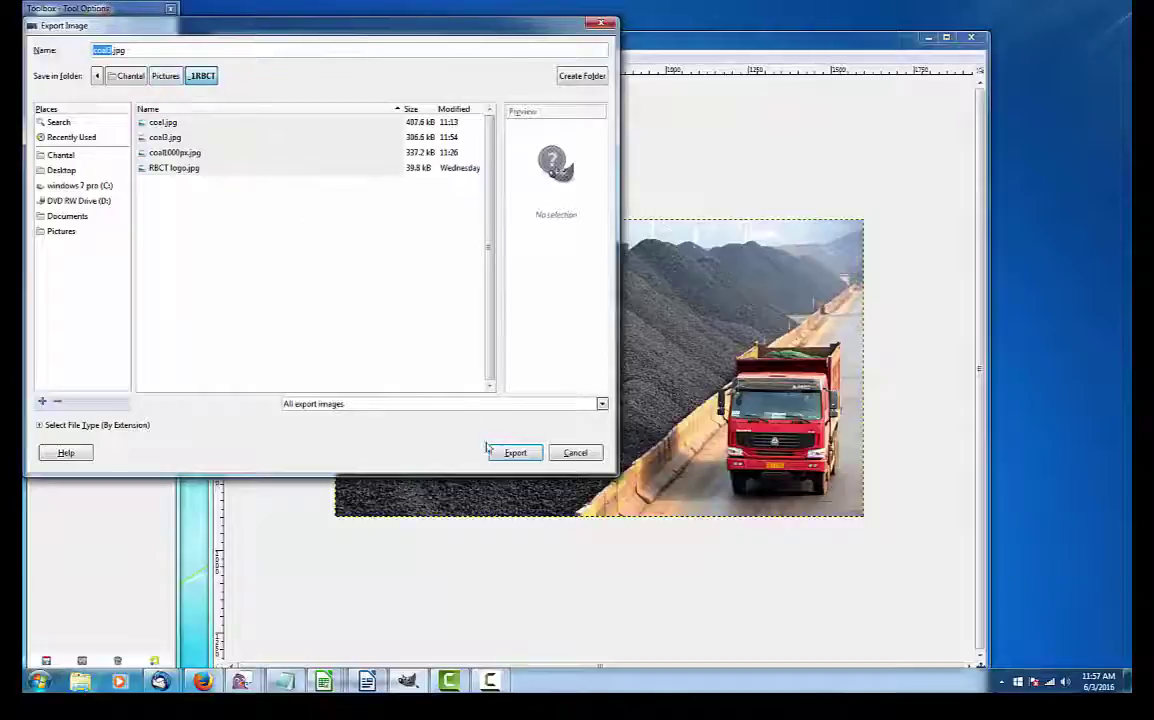
pyautogui.click(515, 452)
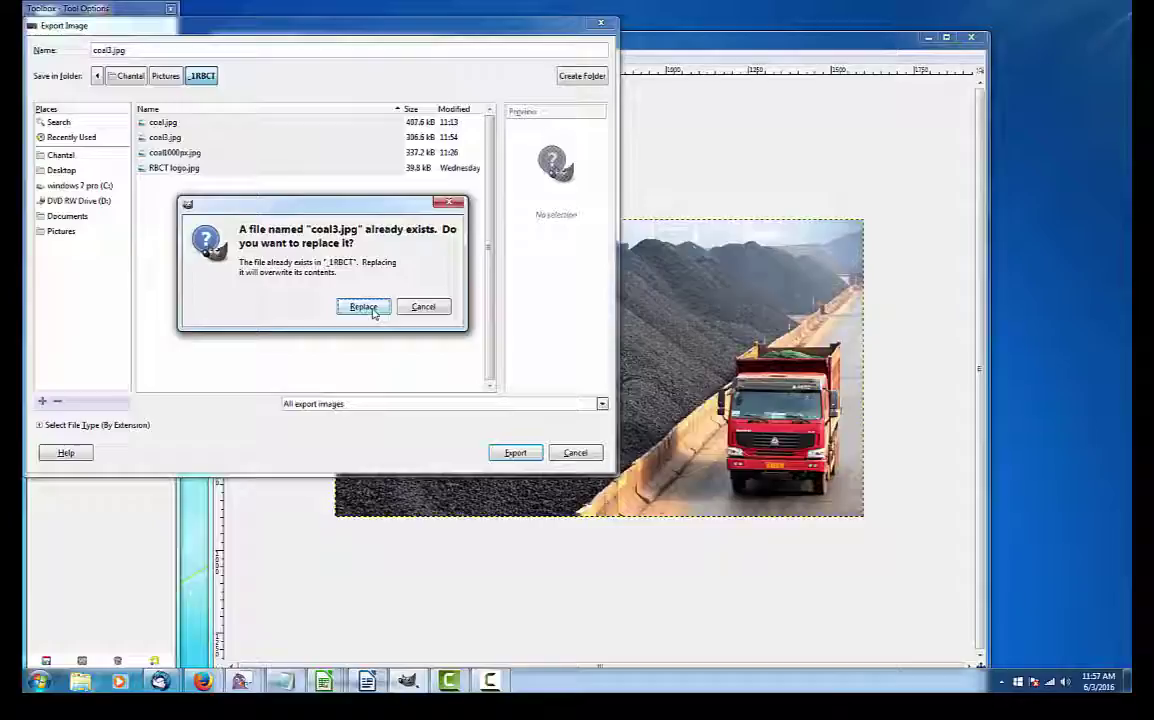
pyautogui.click(364, 307)
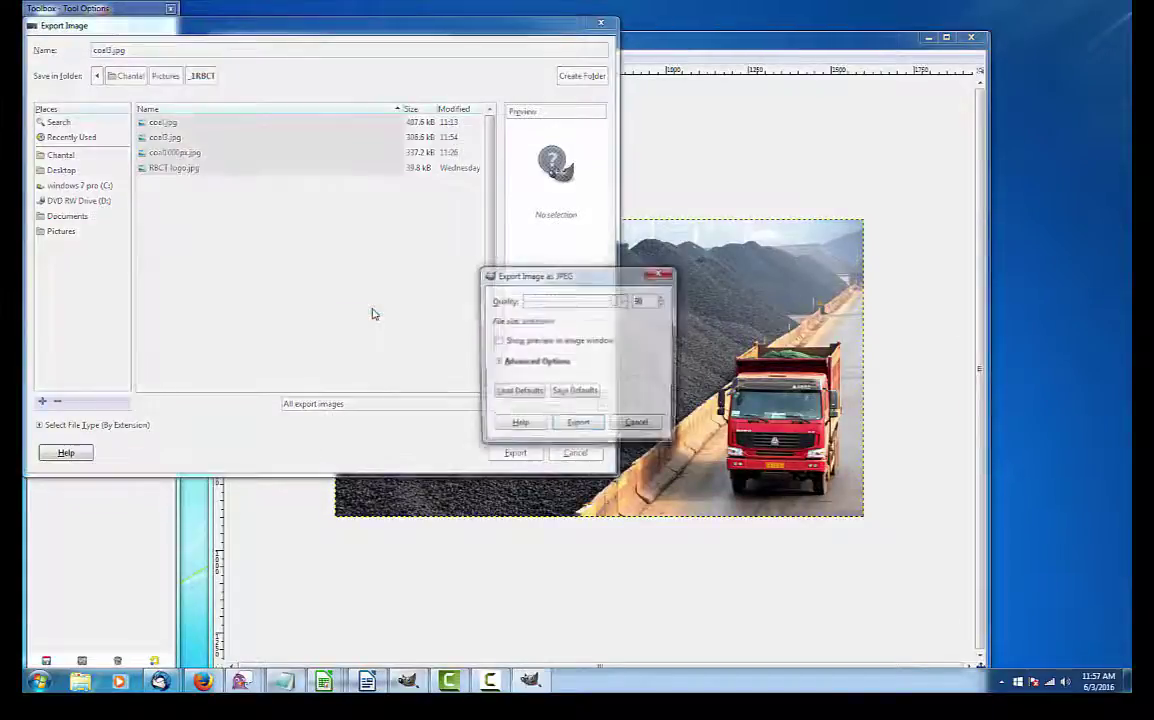
pyautogui.click(580, 426)
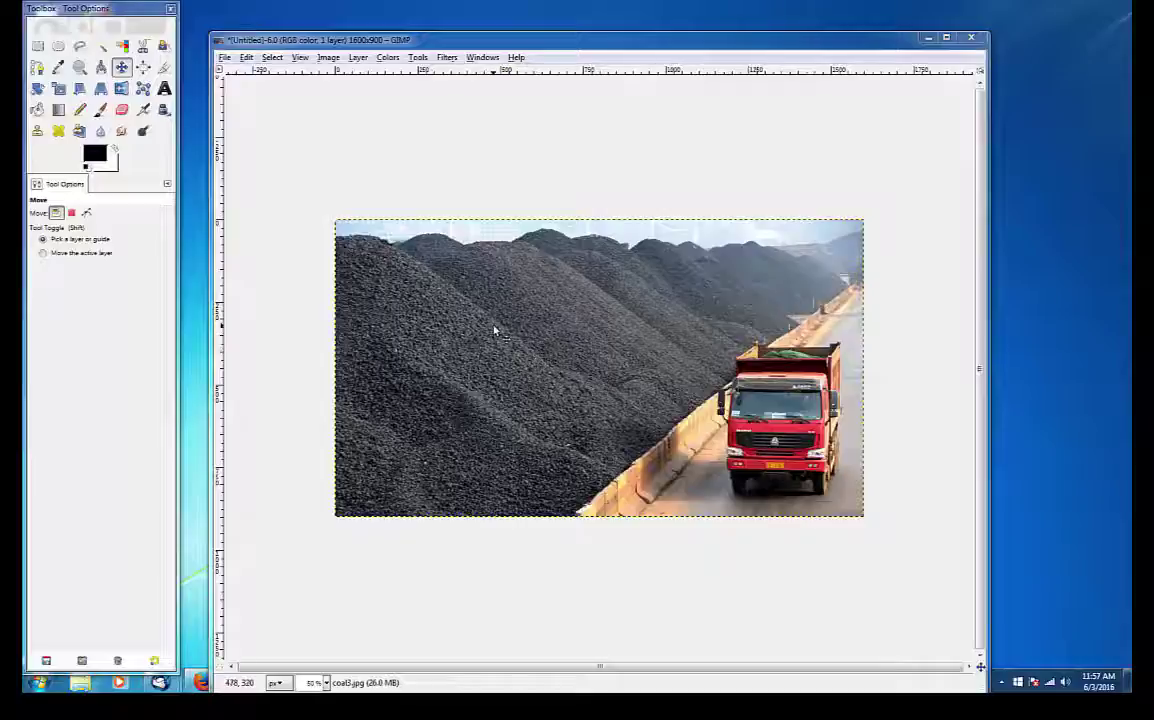
# Step: Place a text box on the coal heap with the Text tool
pyautogui.click(164, 88)
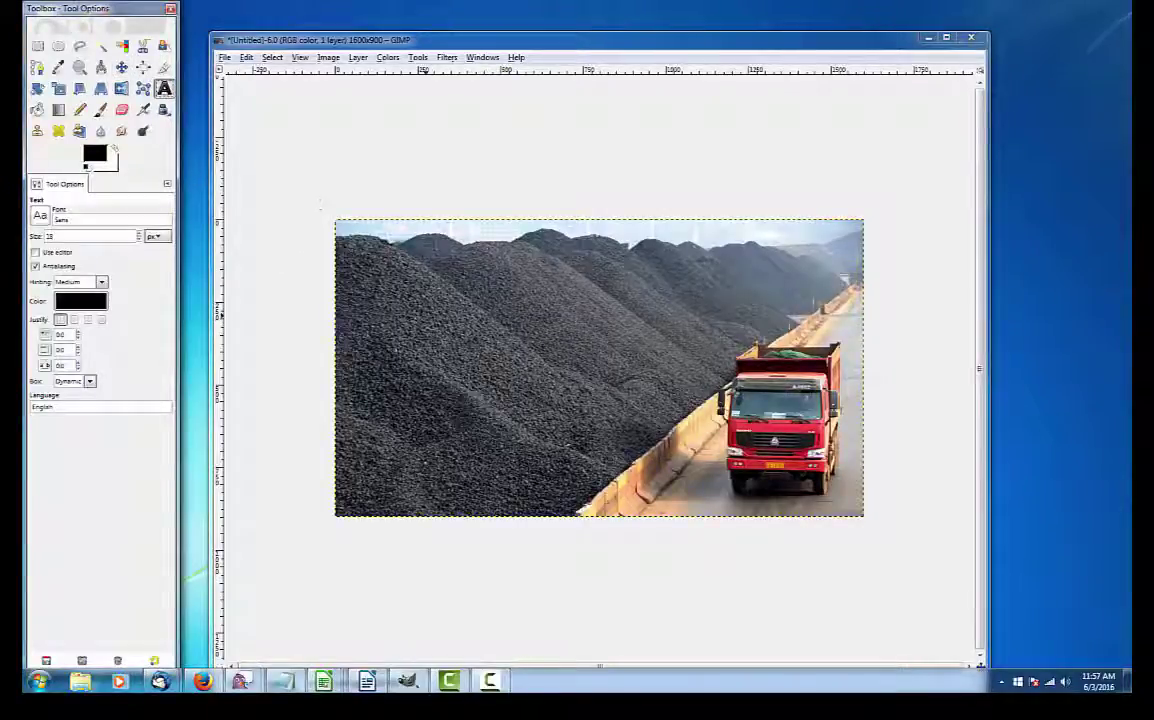
pyautogui.click(421, 311)
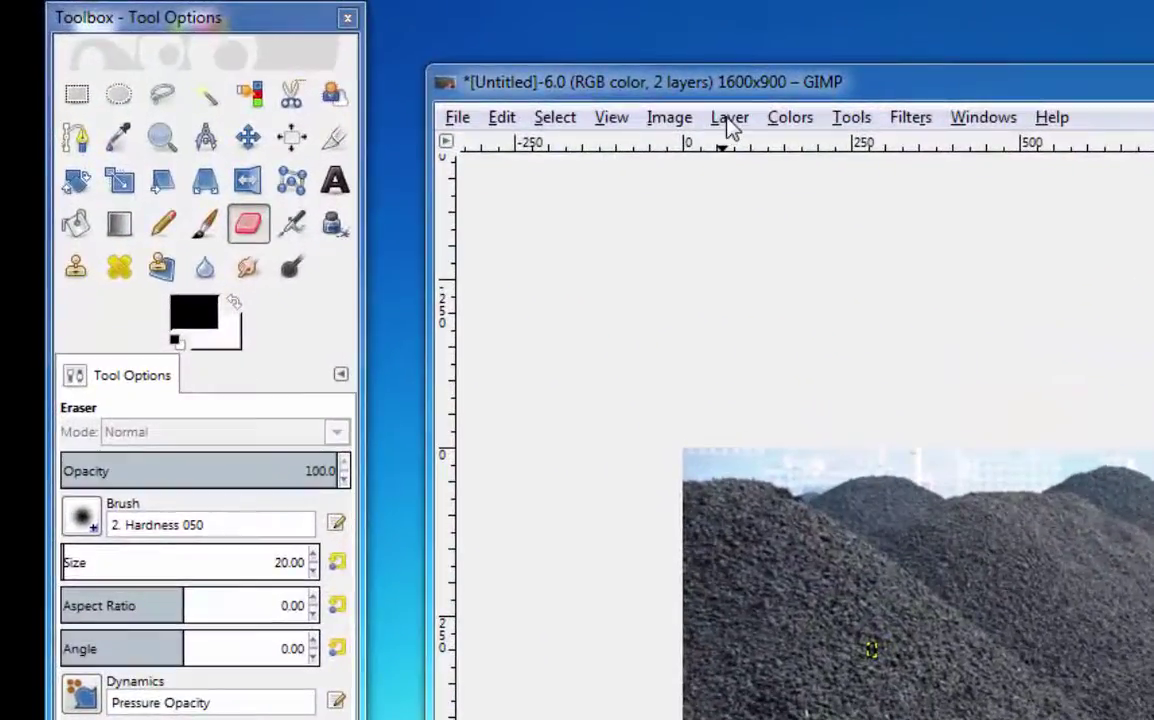
# Step: Add a new transparent layer named Text at the full image size
pyautogui.click(729, 118)
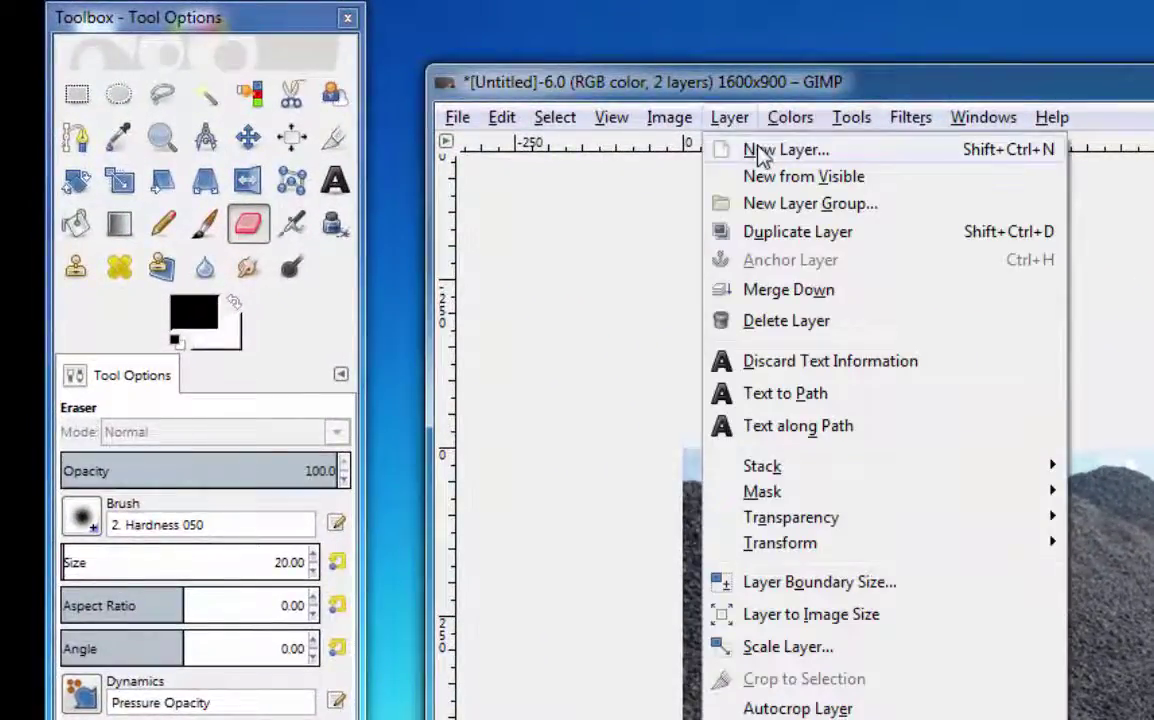
pyautogui.click(760, 150)
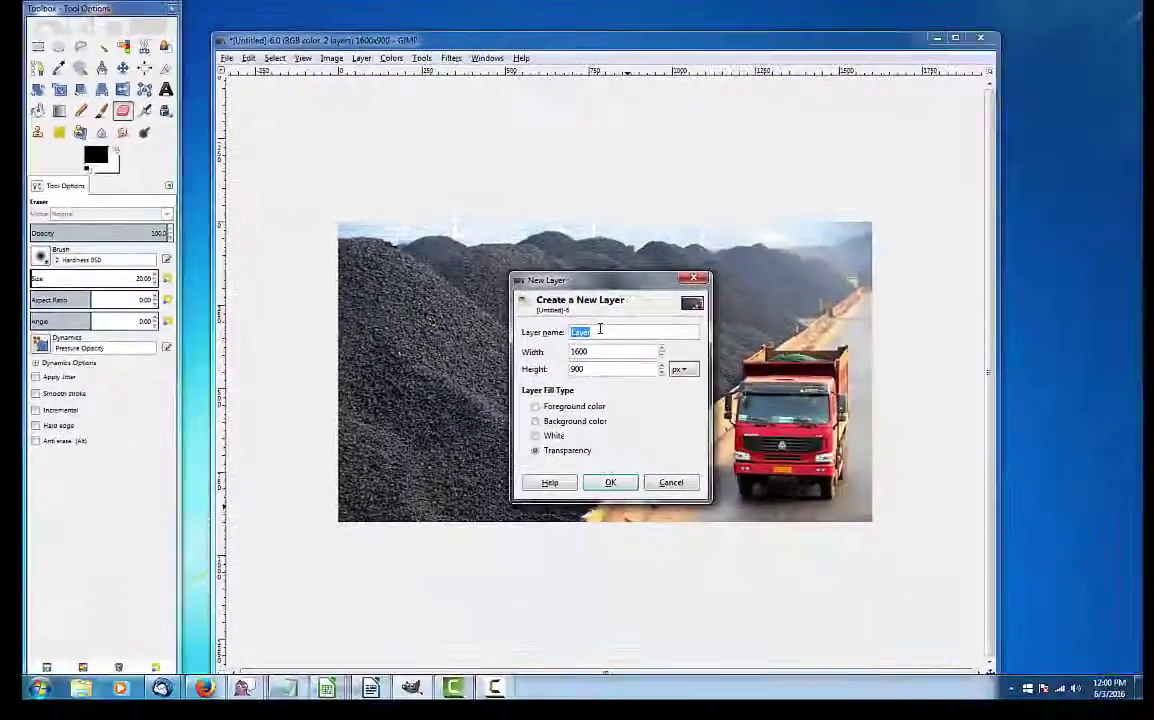
pyautogui.click(600, 331)
pyautogui.moveTo(600, 331); pyautogui.dragTo(566, 331)
pyautogui.write('Te')
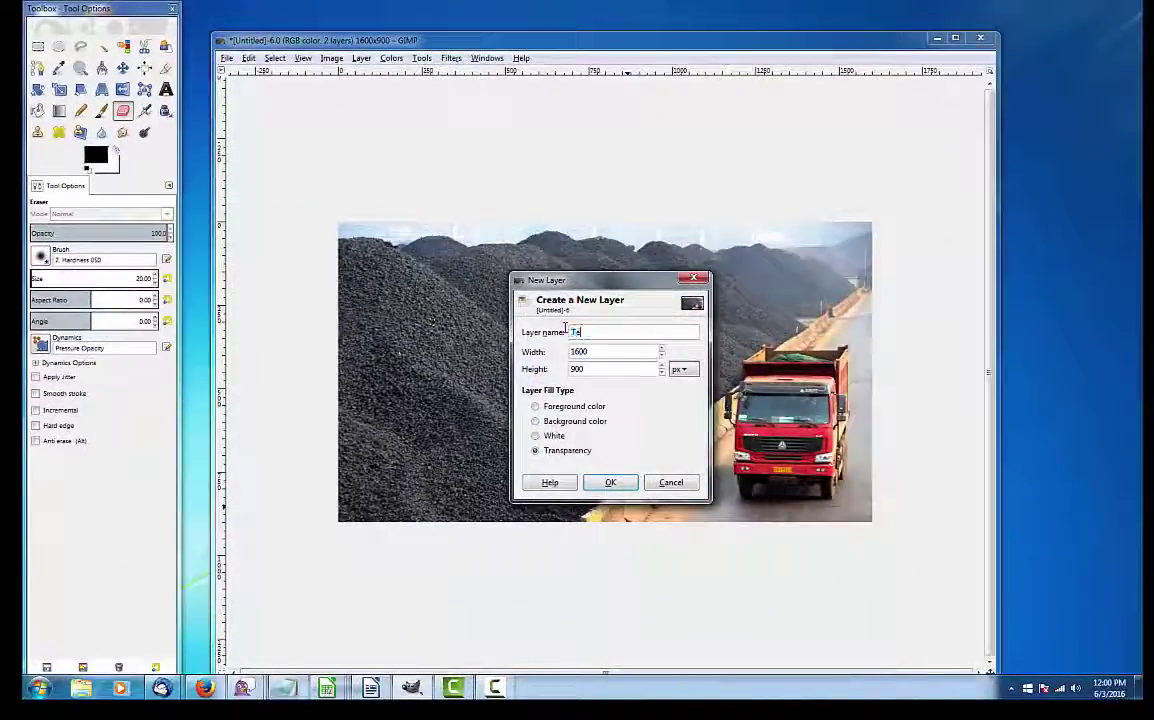
pyautogui.write('xt')
pyautogui.click(606, 481)
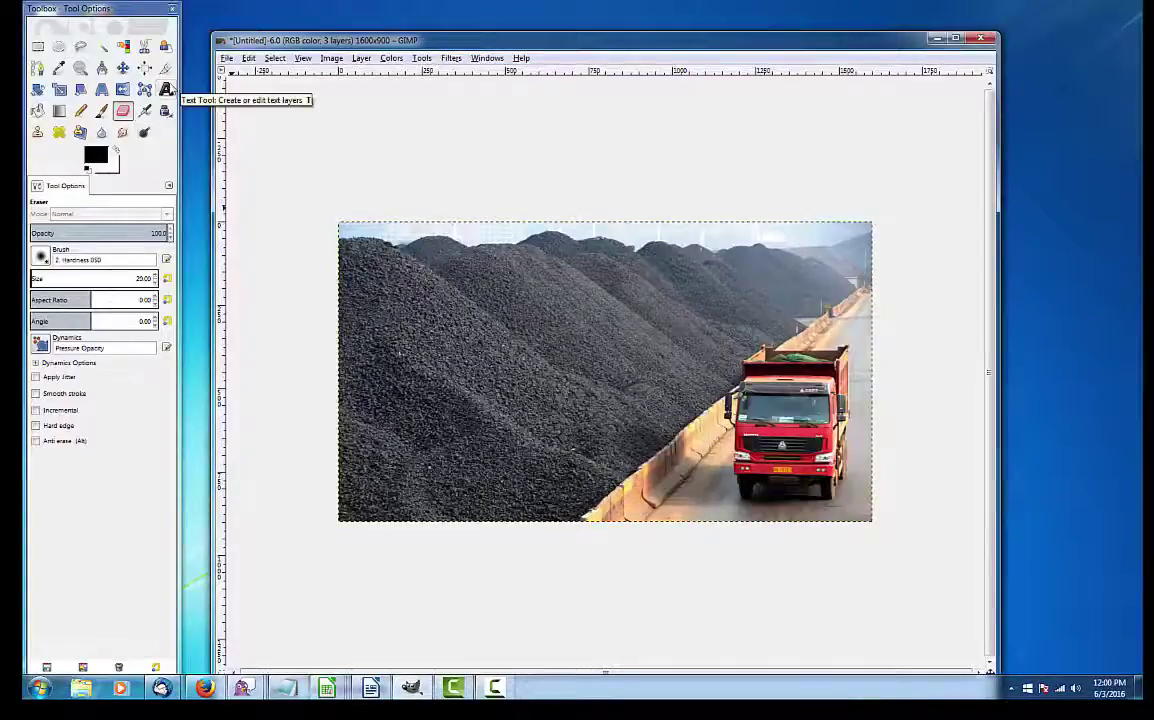
# Step: Add the text "This is text" on the coal heap with the Text tool
pyautogui.click(166, 89)
pyautogui.click(453, 330)
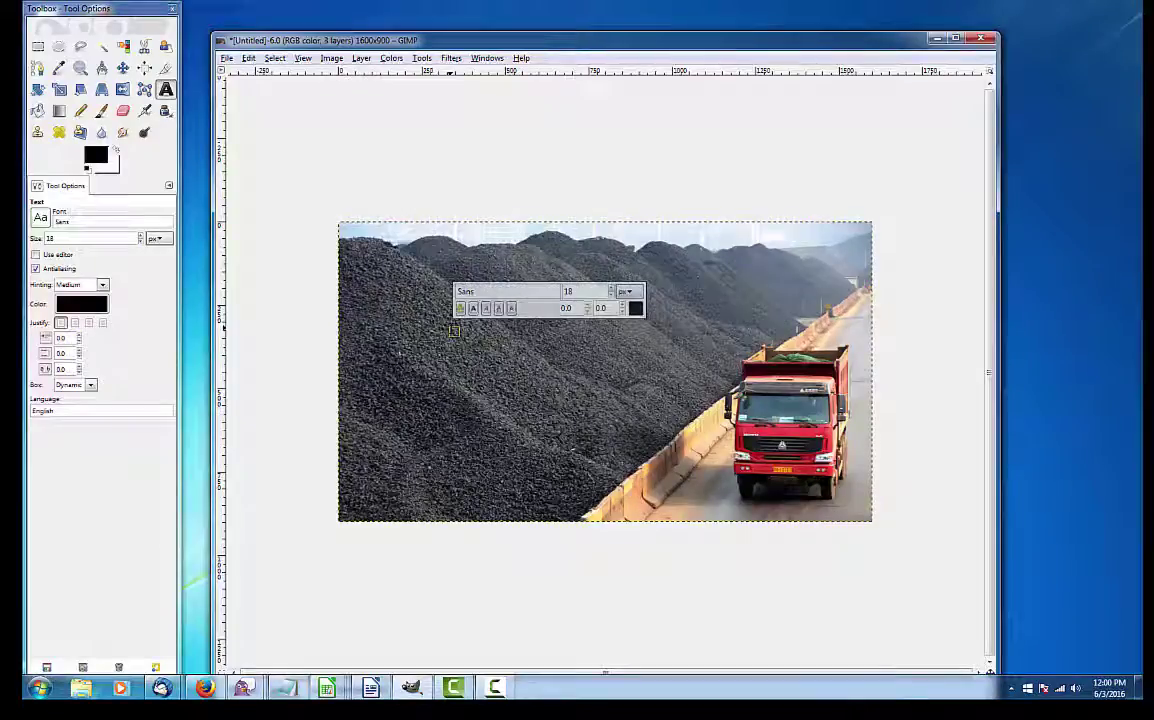
pyautogui.write('This is a test')
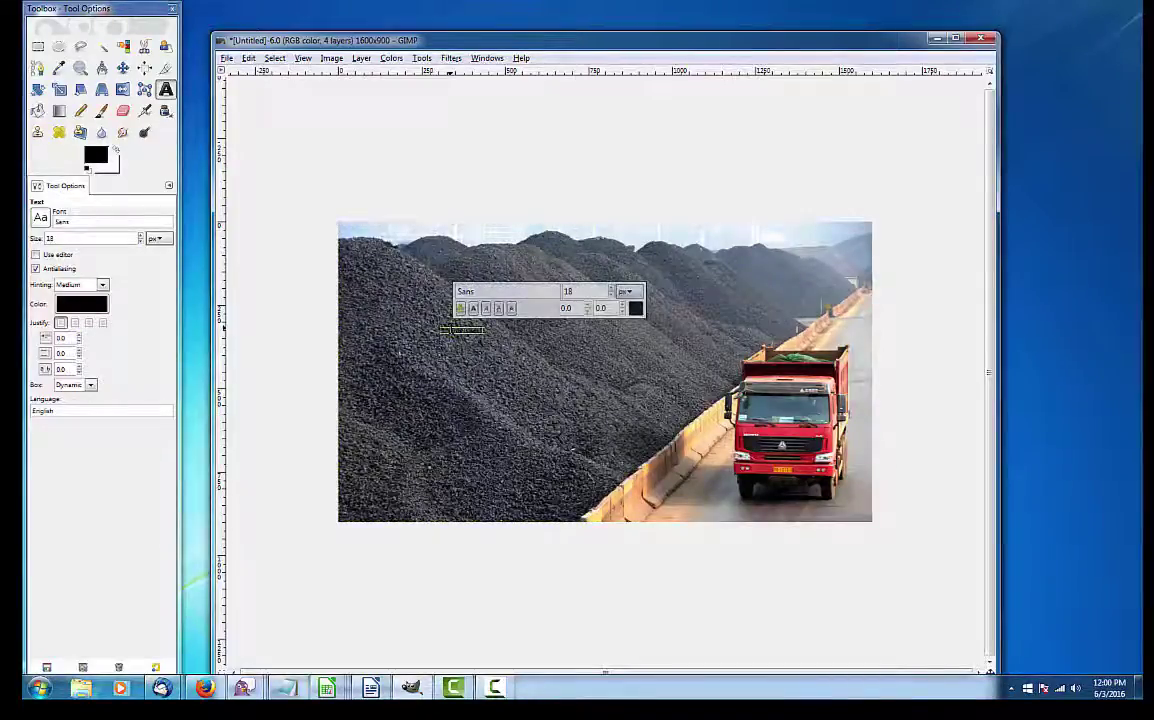
# Step: Recolor all of the "This is text" wording white and set its size to 80 px, ending text editing
pyautogui.hotkey('ctrl', 'a')
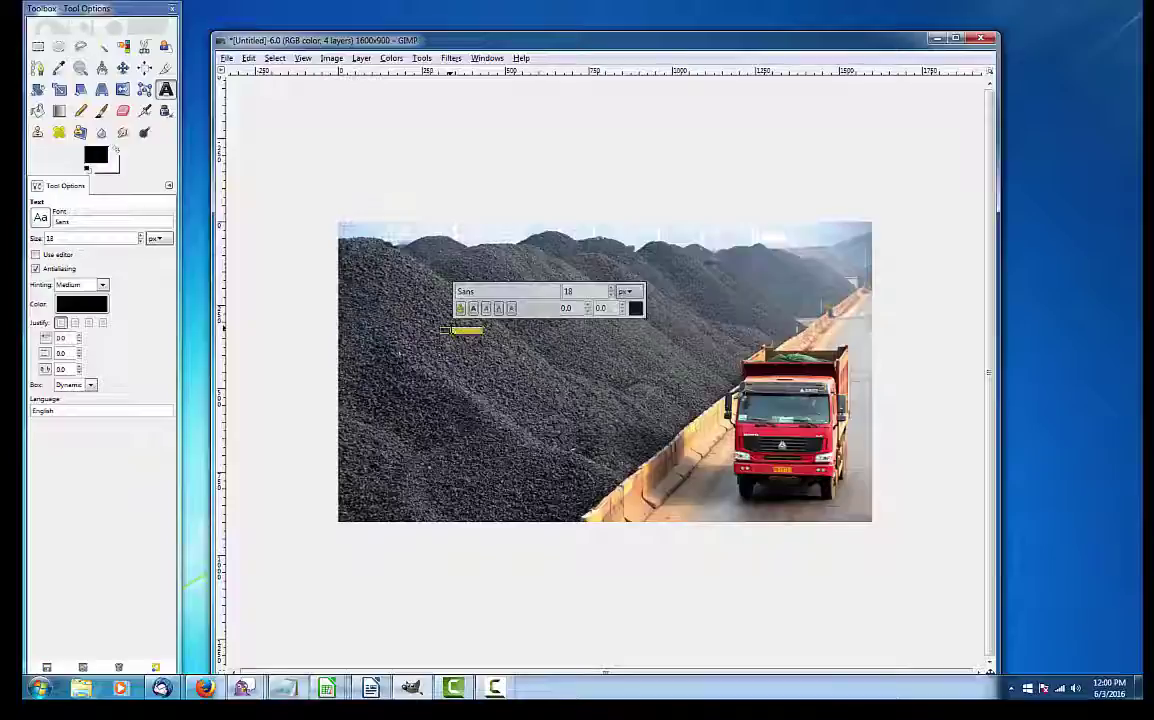
pyautogui.click(635, 308)
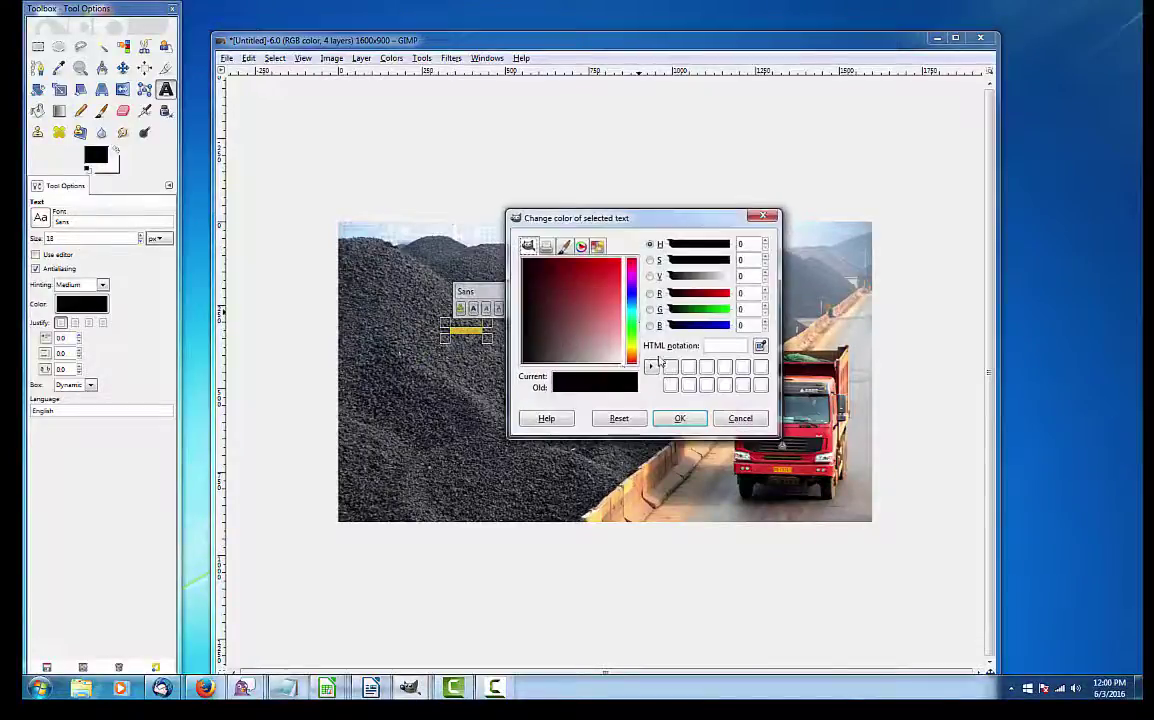
pyautogui.click(524, 265)
pyautogui.click(684, 420)
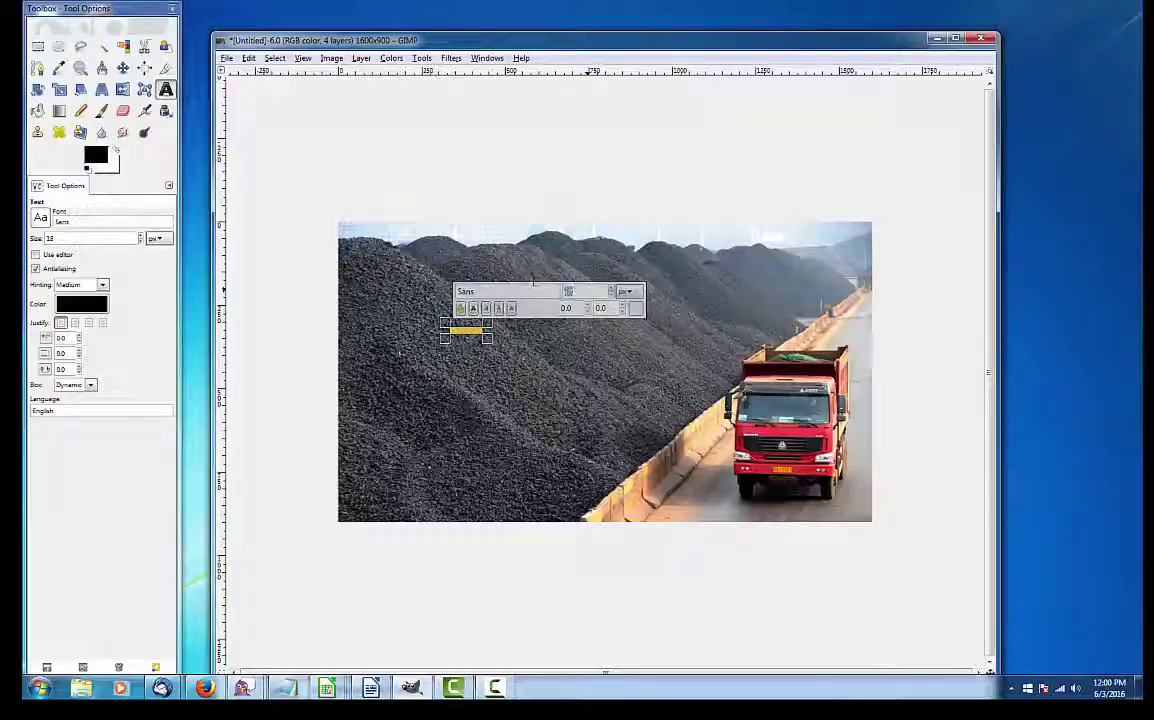
pyautogui.write('80')
pyautogui.press('Return')
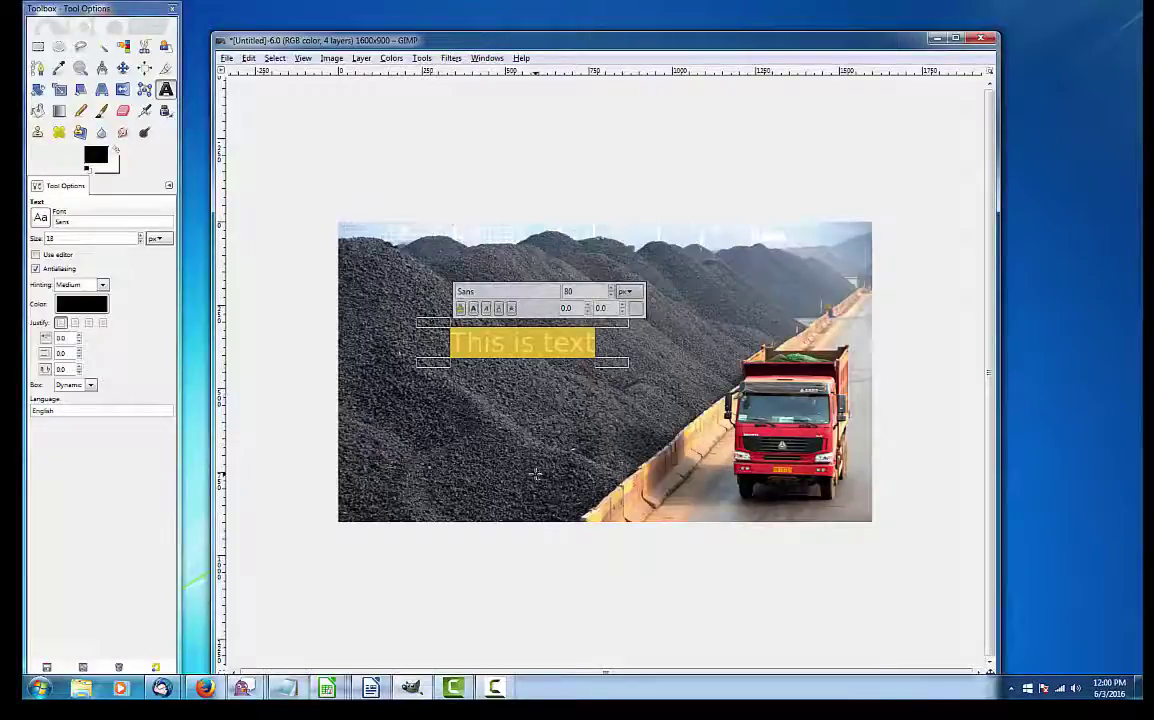
pyautogui.press('Escape')
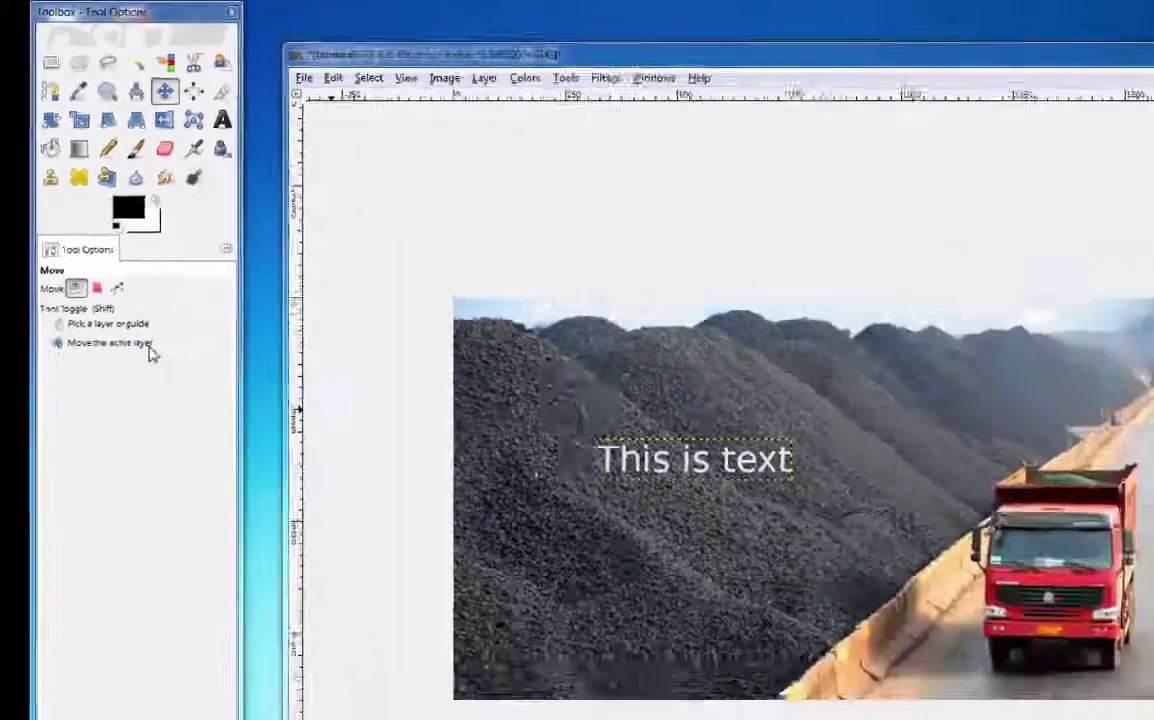
# Step: Move the white text layer to the lower-left corner of the picture, over the coal
pyautogui.moveTo(694, 465); pyautogui.dragTo(692, 445)
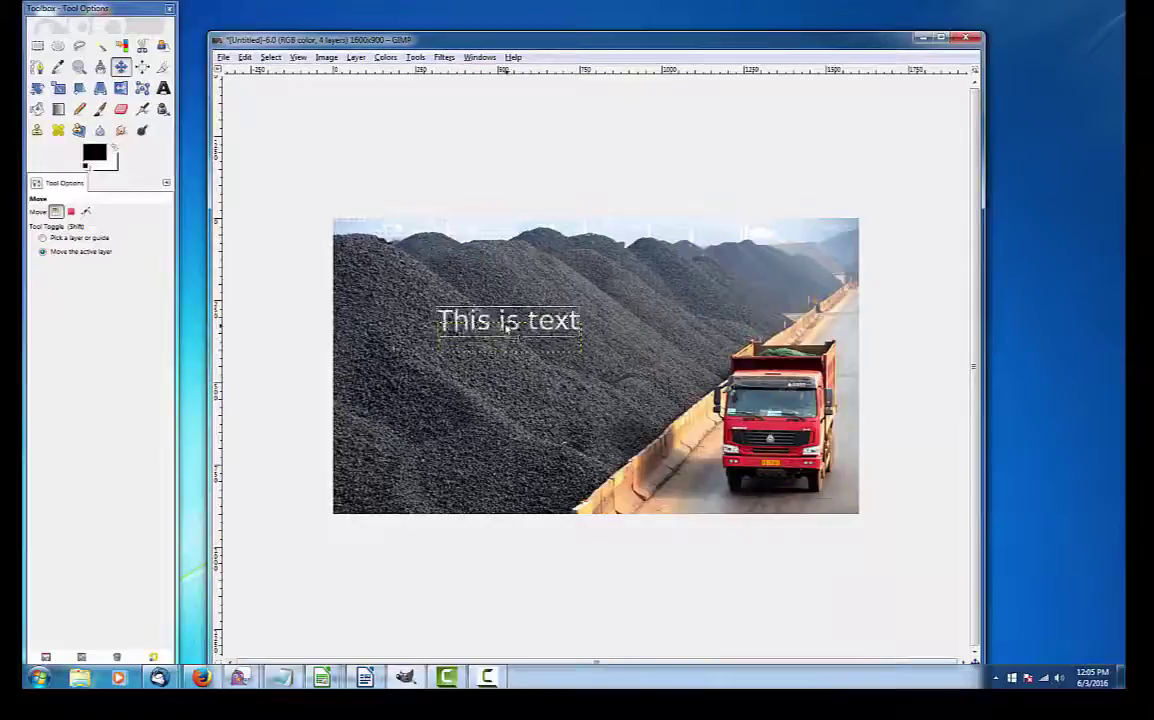
pyautogui.moveTo(507, 327); pyautogui.dragTo(412, 497)
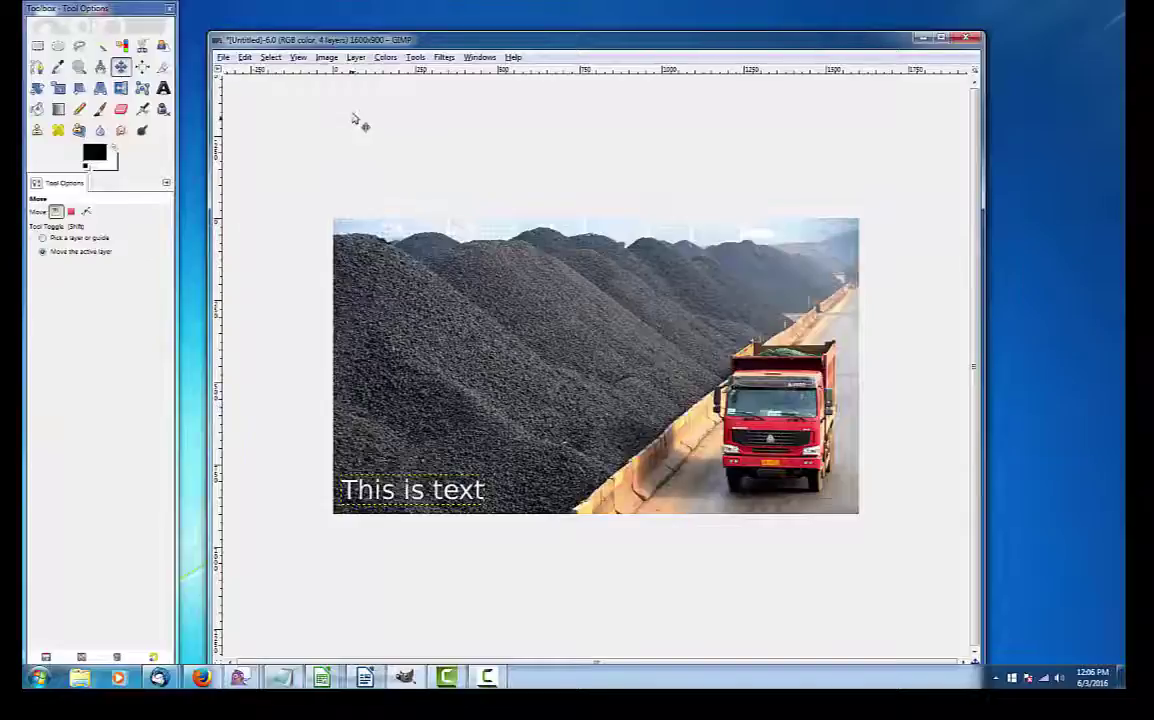
# Step: Add another transparent layer named Text at 1600 × 900 px
pyautogui.click(357, 58)
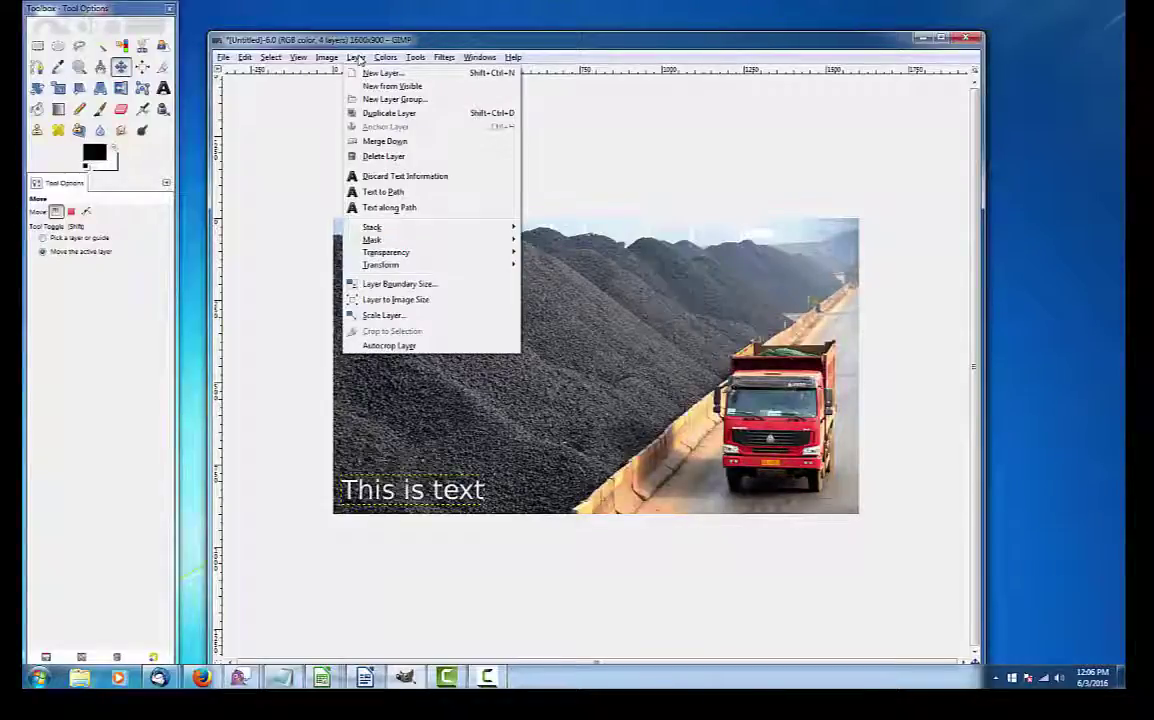
pyautogui.click(383, 73)
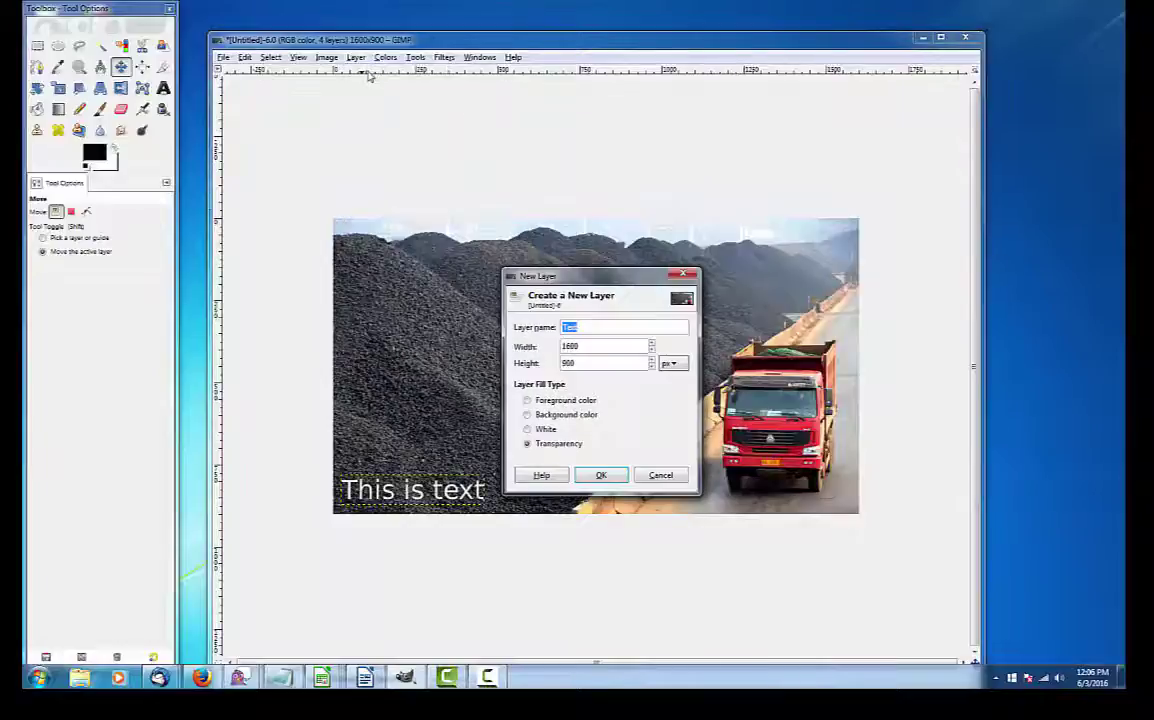
pyautogui.click(590, 327)
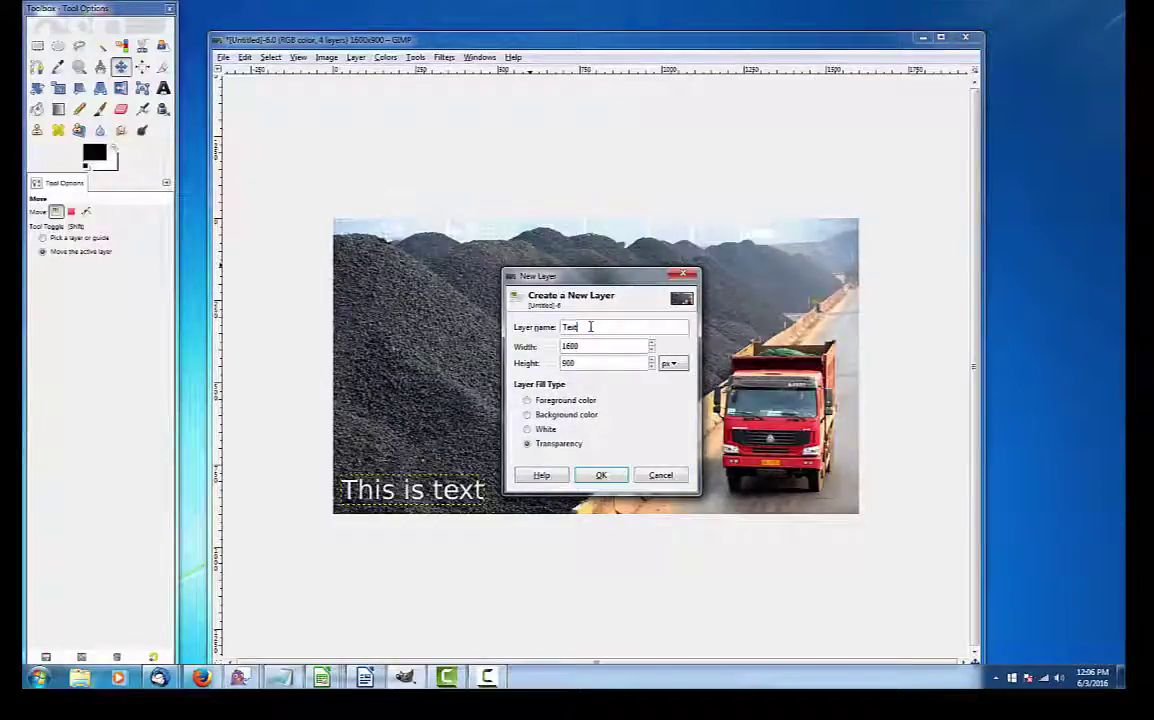
pyautogui.click(601, 476)
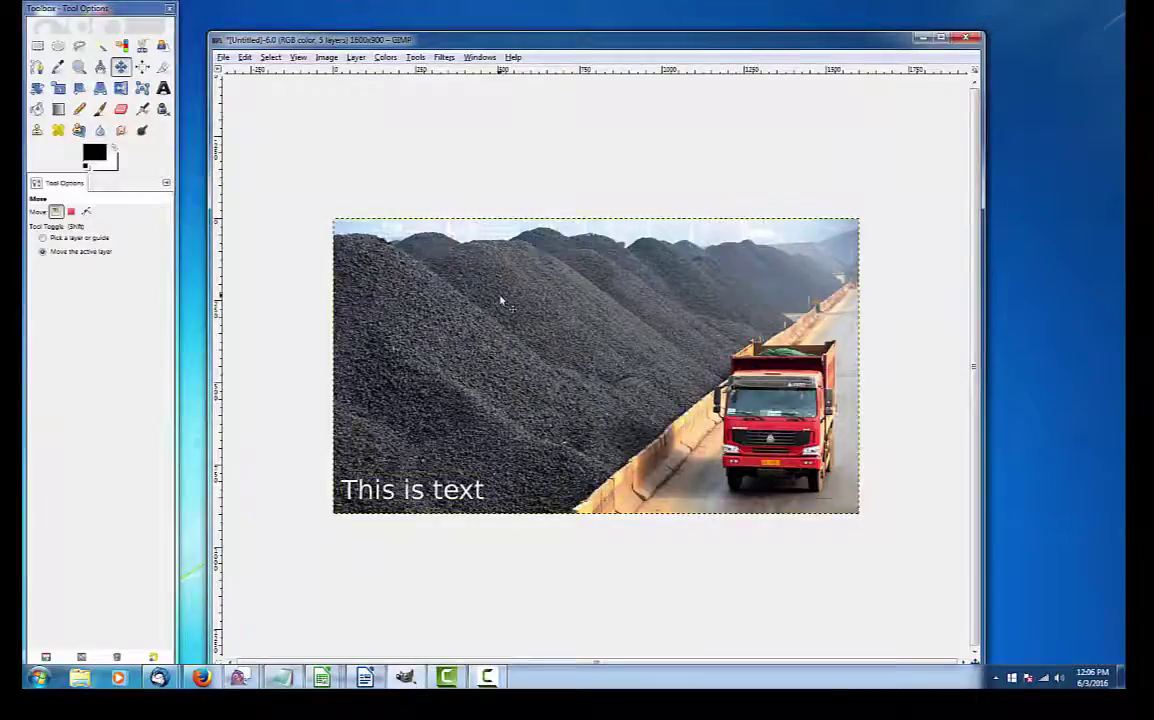
# Step: Add the text "This is more text" in yellow at 80 px, just above the truck
pyautogui.click(163, 88)
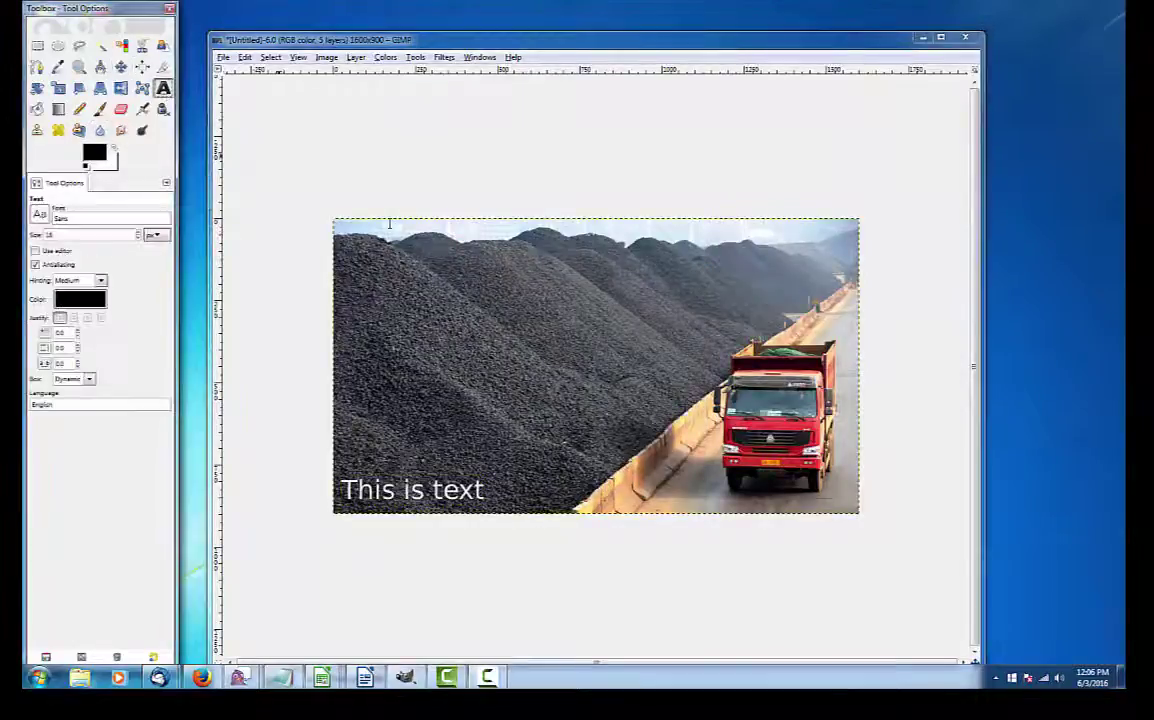
pyautogui.click(624, 304)
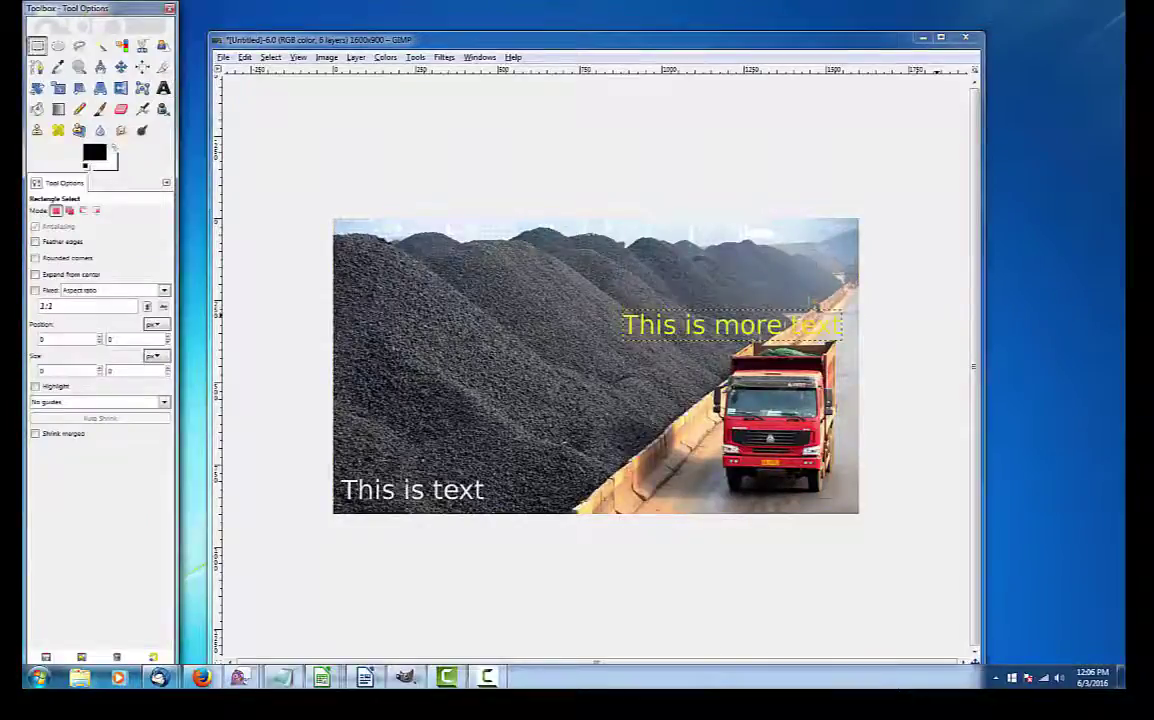
pyautogui.press('t')
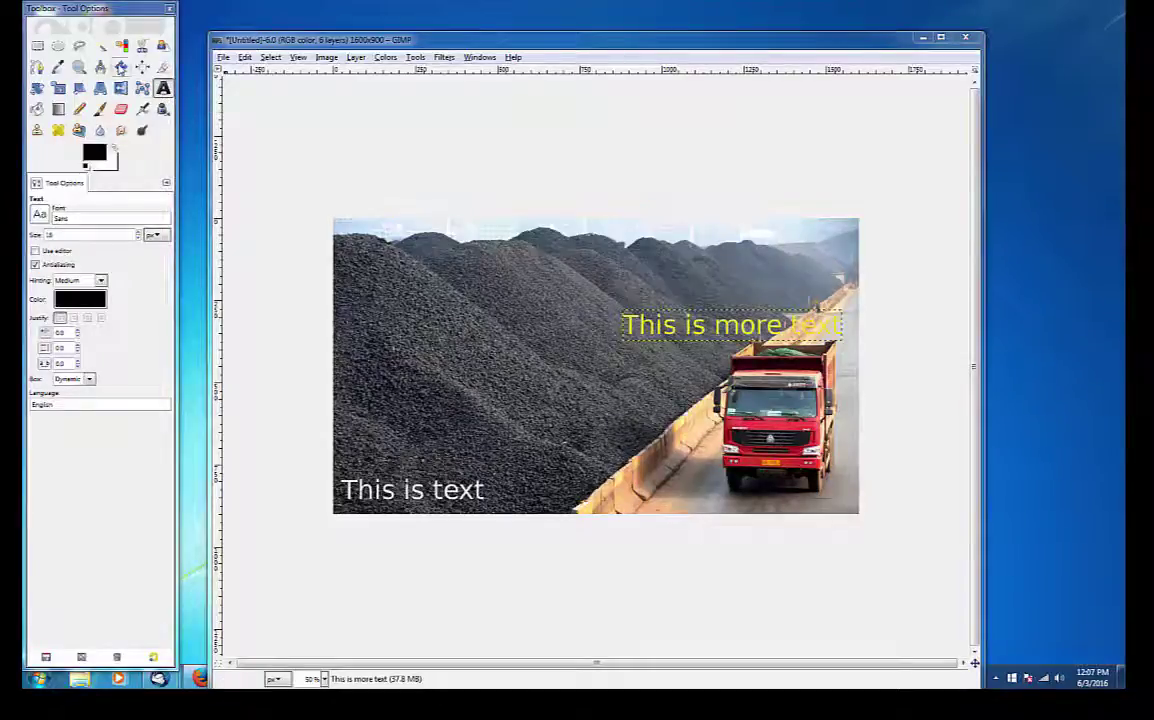
# Step: Move the yellow text layer onto the middle of the coal heap
pyautogui.click(120, 67)
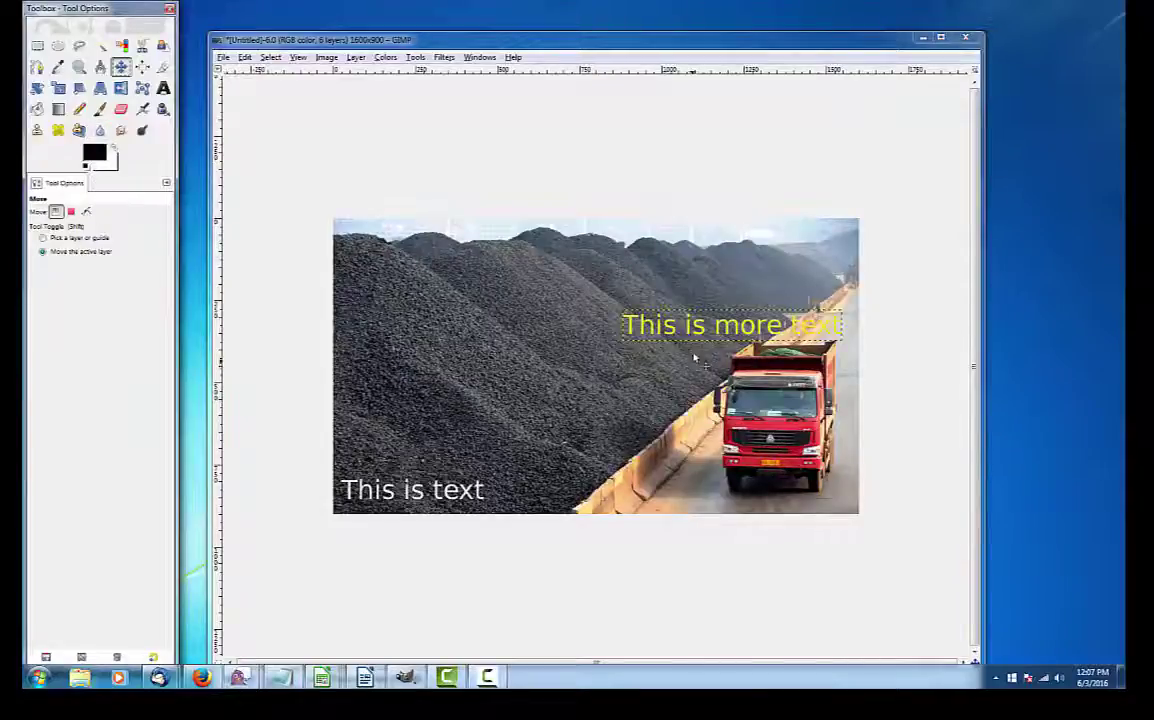
pyautogui.moveTo(698, 332); pyautogui.dragTo(531, 376)
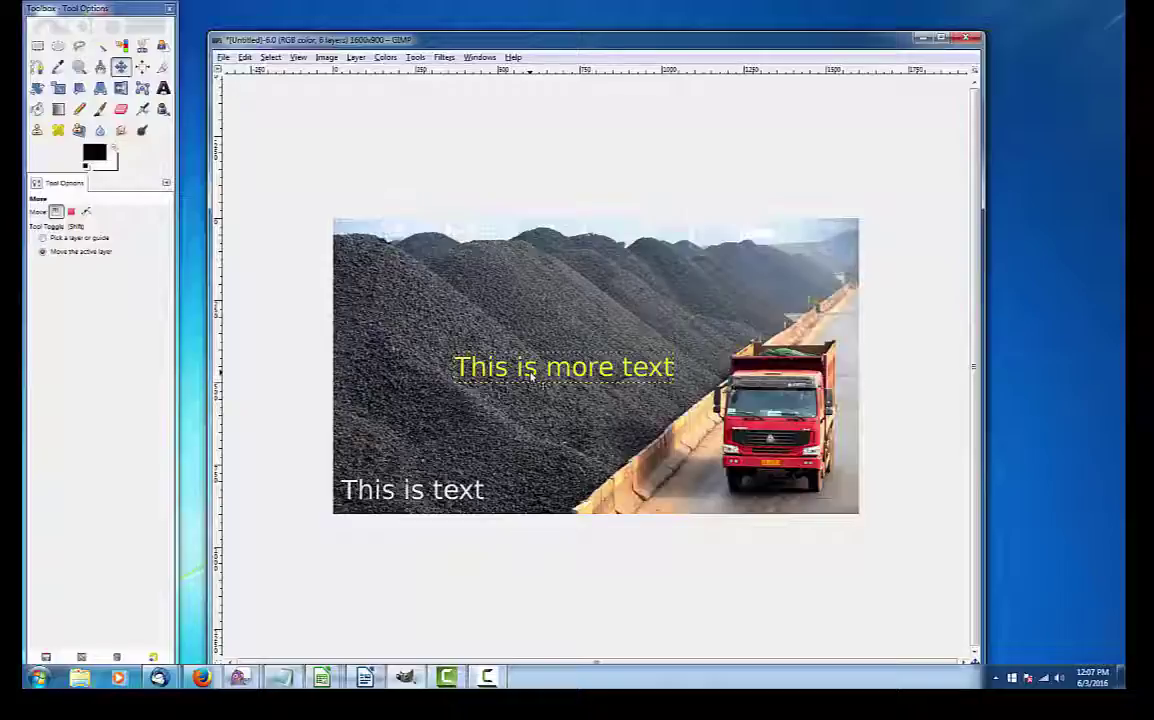
# Step: Export the image as coal4.jpg in the _1RBCT folder, accepting the offered JPEG settings
pyautogui.click(224, 58)
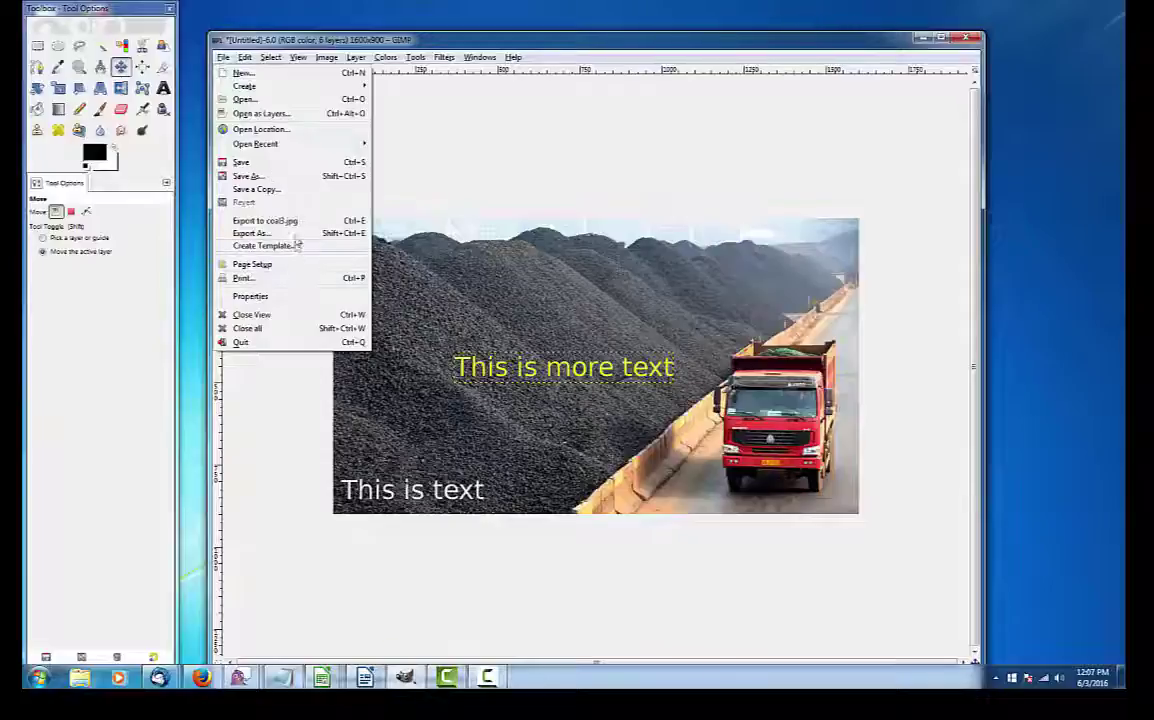
pyautogui.click(294, 234)
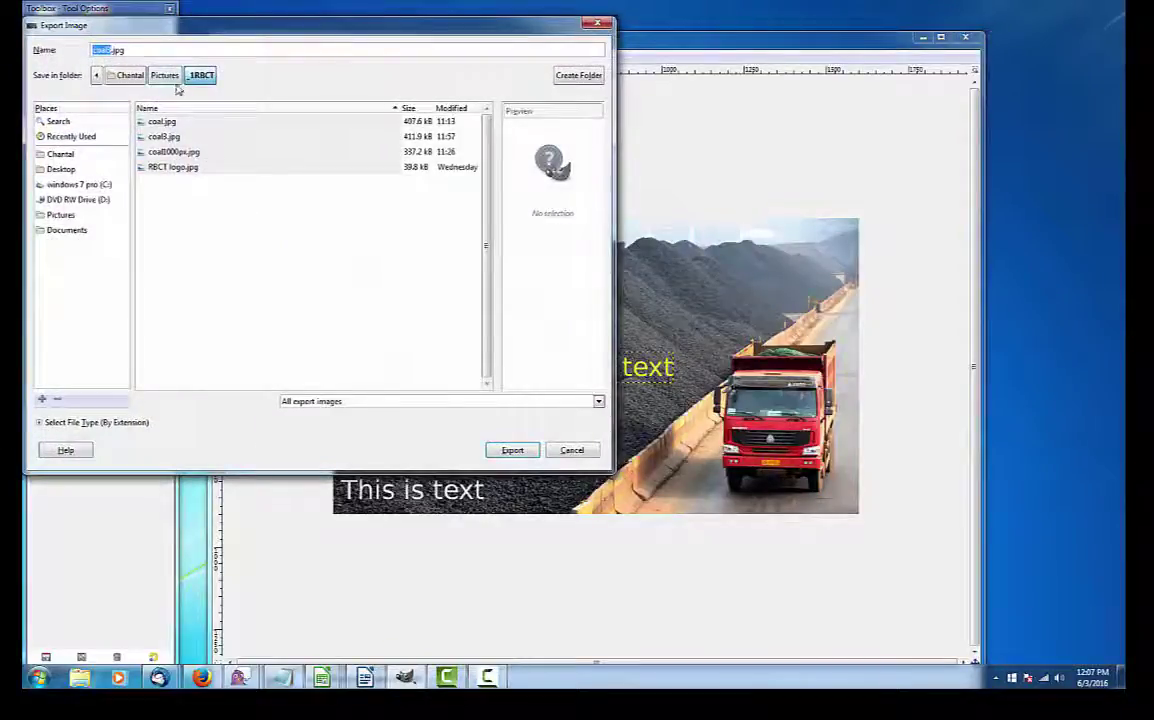
pyautogui.press('Right')
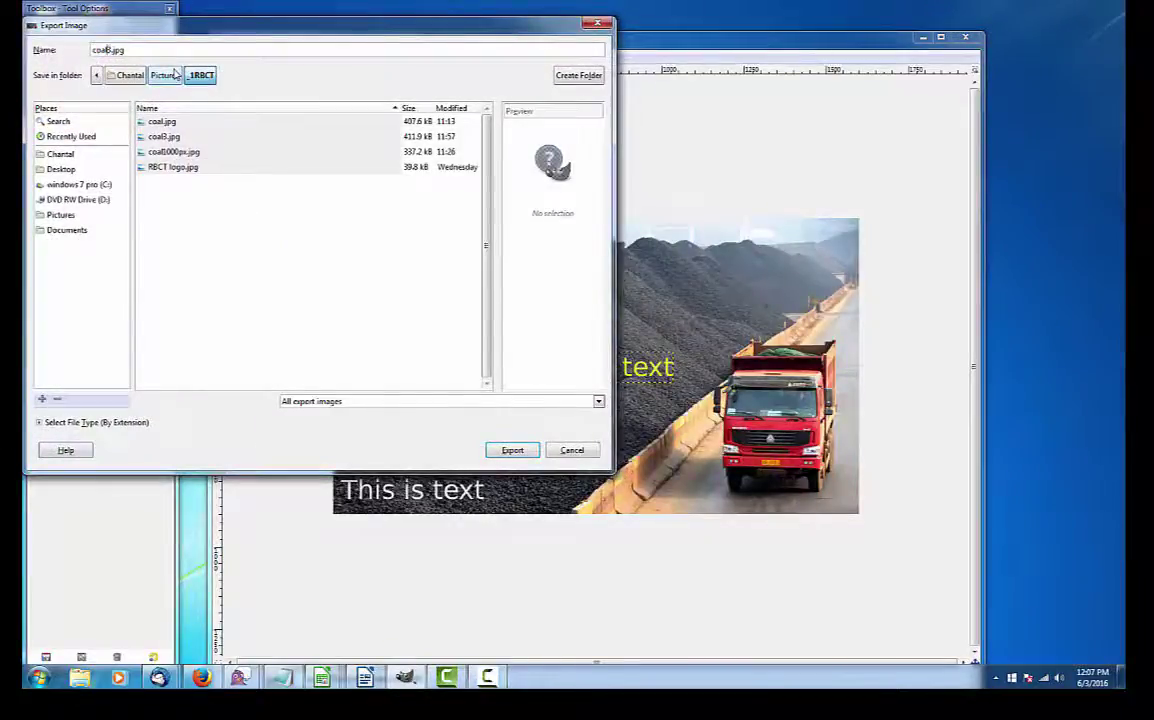
pyautogui.press('BackSpace')
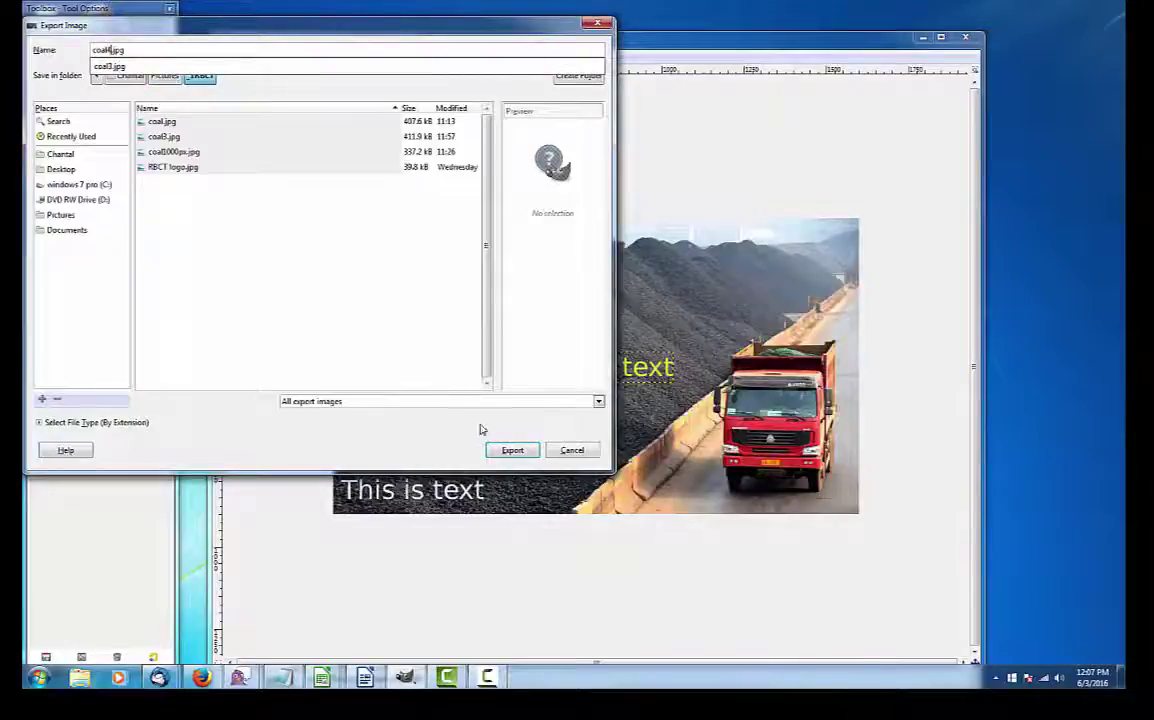
pyautogui.click(515, 454)
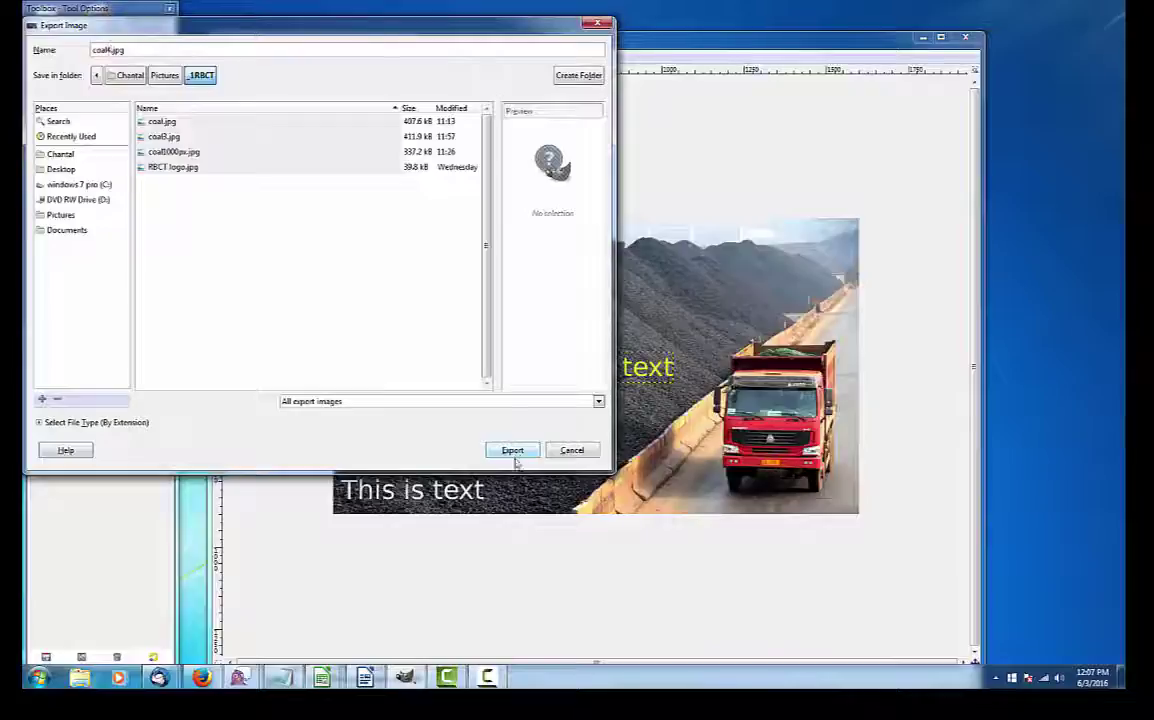
pyautogui.click(517, 452)
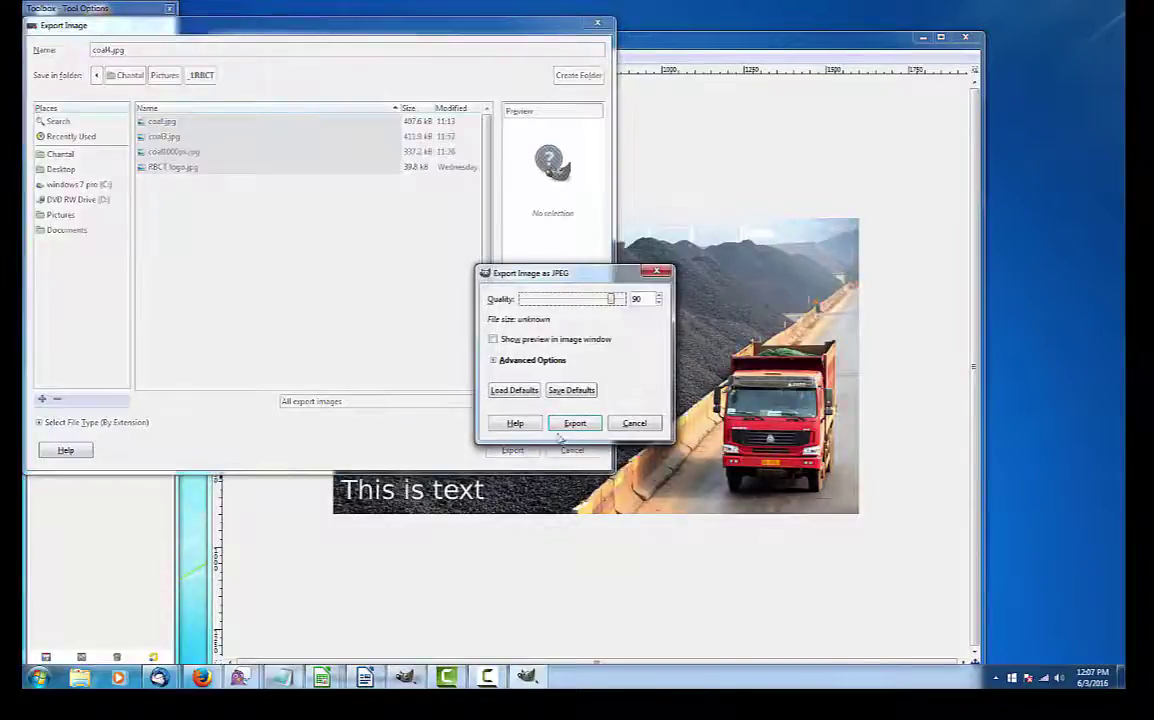
pyautogui.click(578, 423)
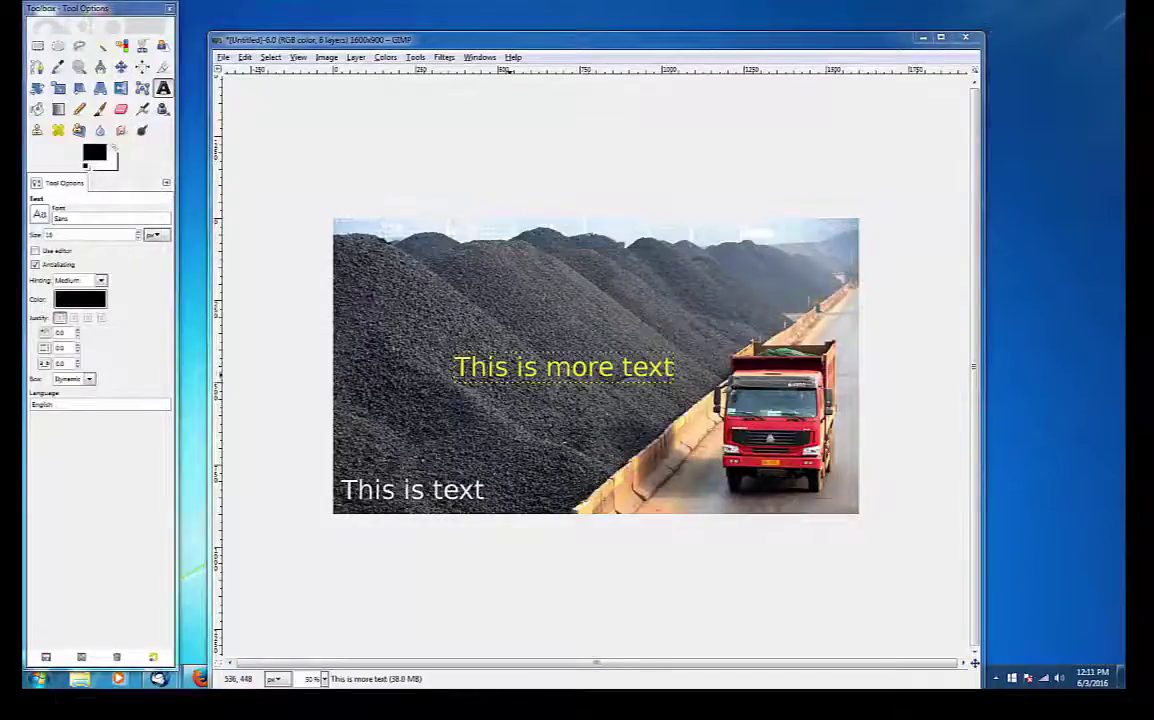
# Step: Change the font of the whole "This is more text" line to Minion Pro Medium Italic
pyautogui.click(509, 366)
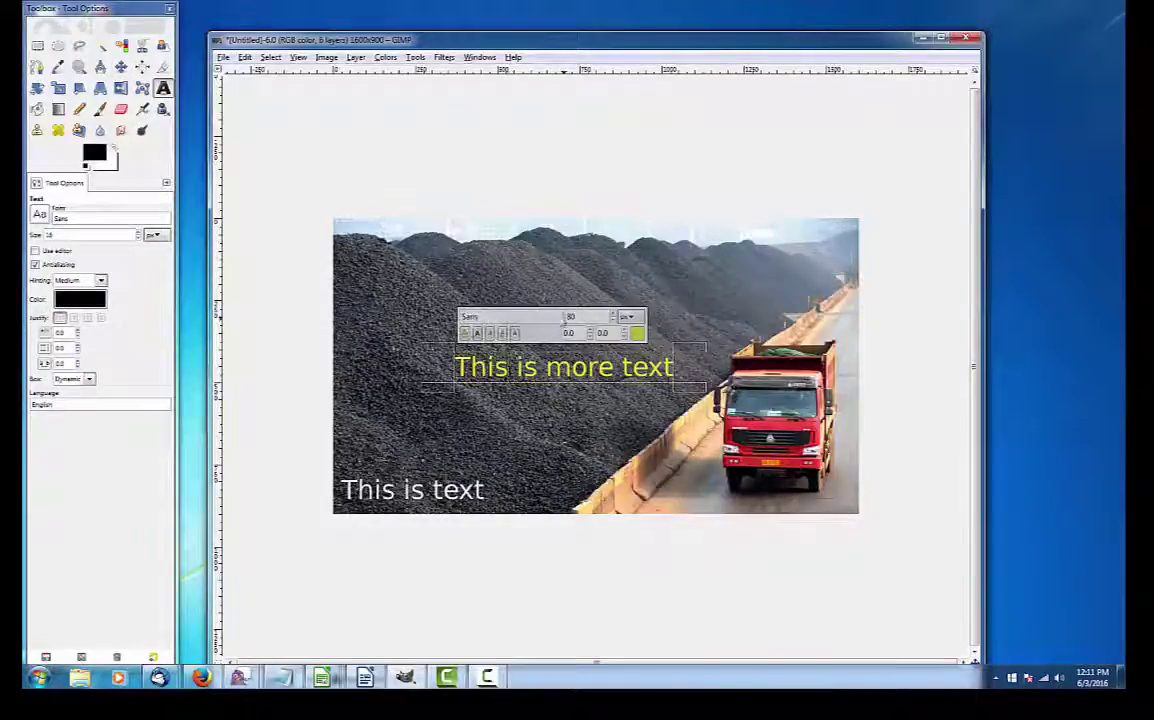
pyautogui.click(554, 317)
pyautogui.hotkey('ctrl', 'a')
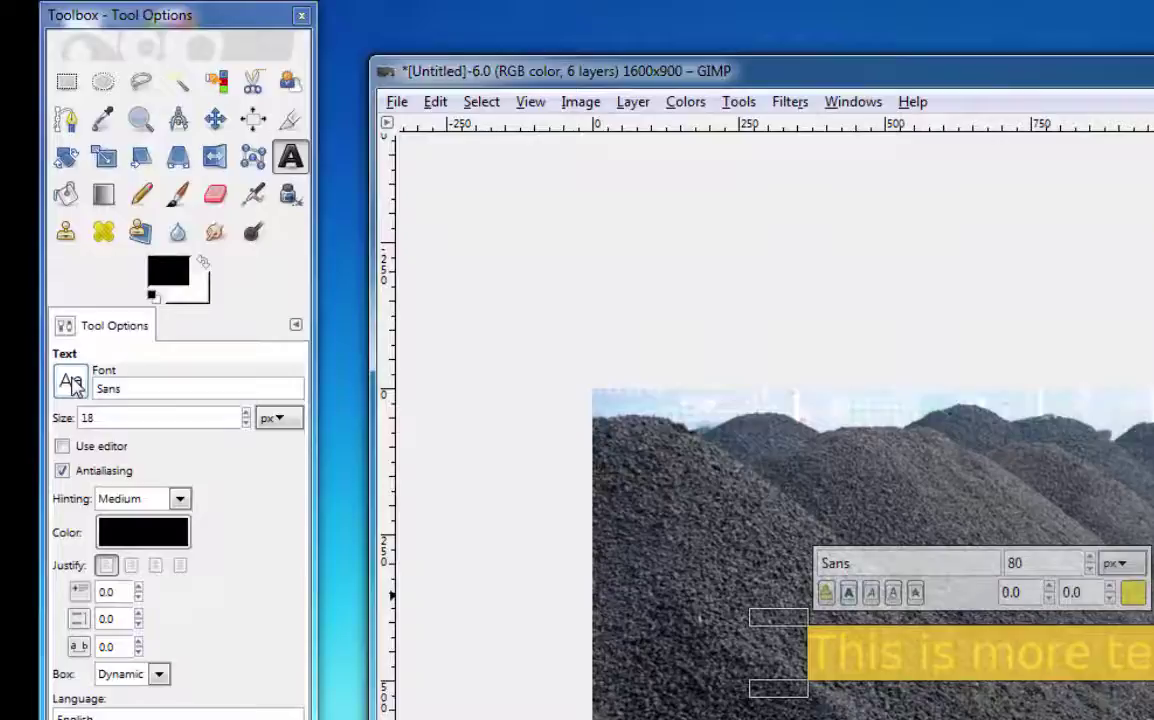
pyautogui.click(41, 216)
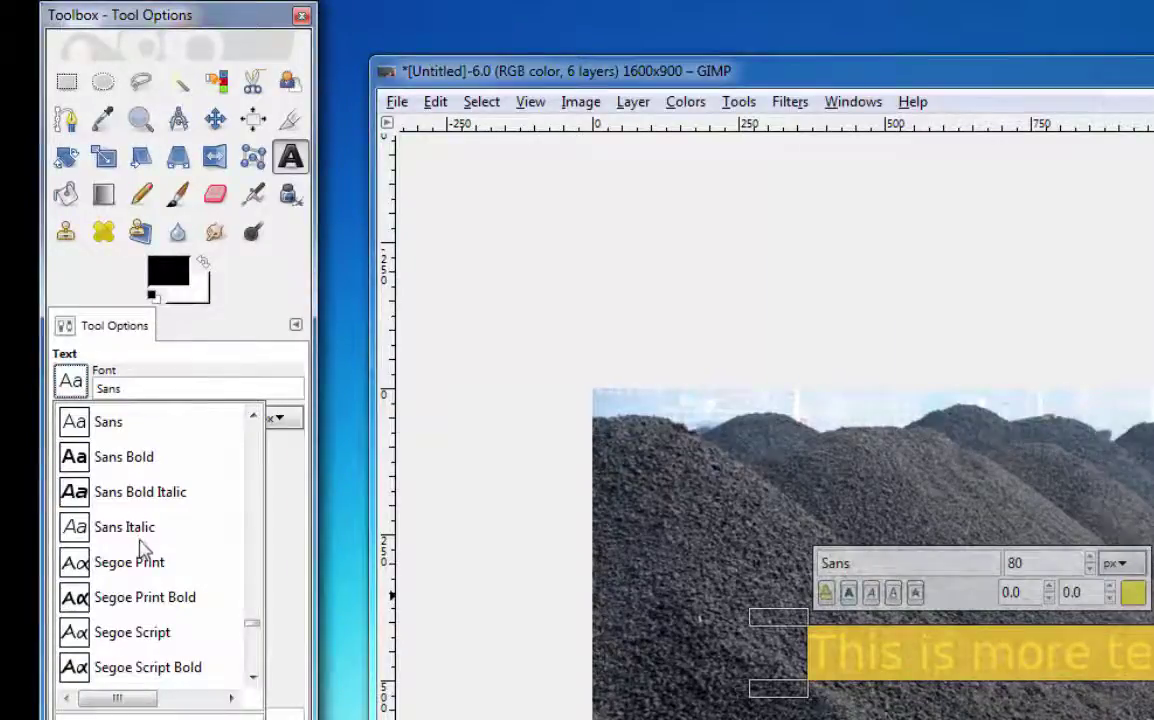
pyautogui.scroll(4, 142, 577)
pyautogui.scroll(5, 142, 577)
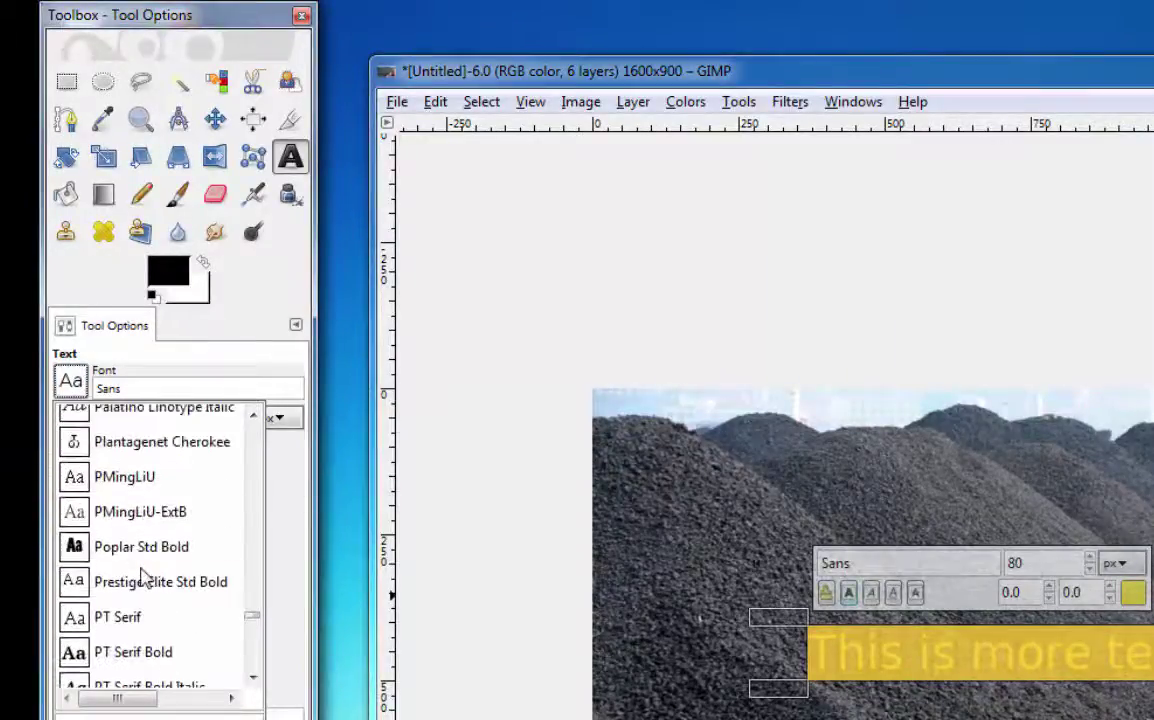
pyautogui.scroll(6, 145, 580)
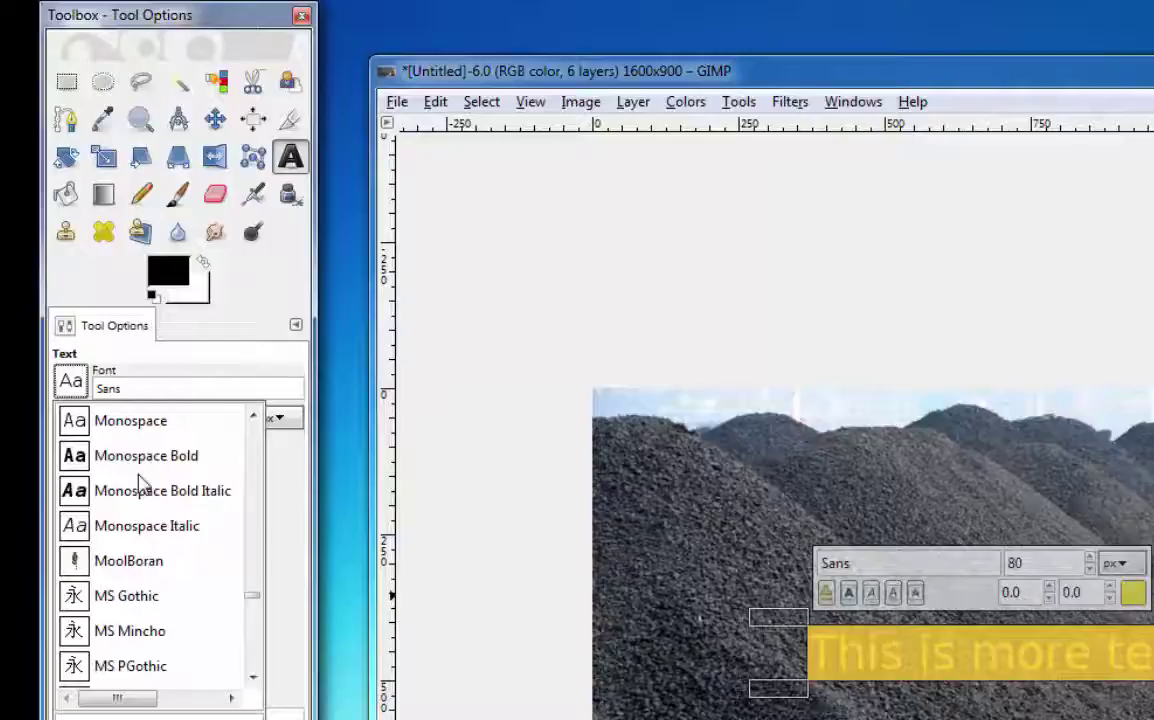
pyautogui.scroll(2, 140, 485)
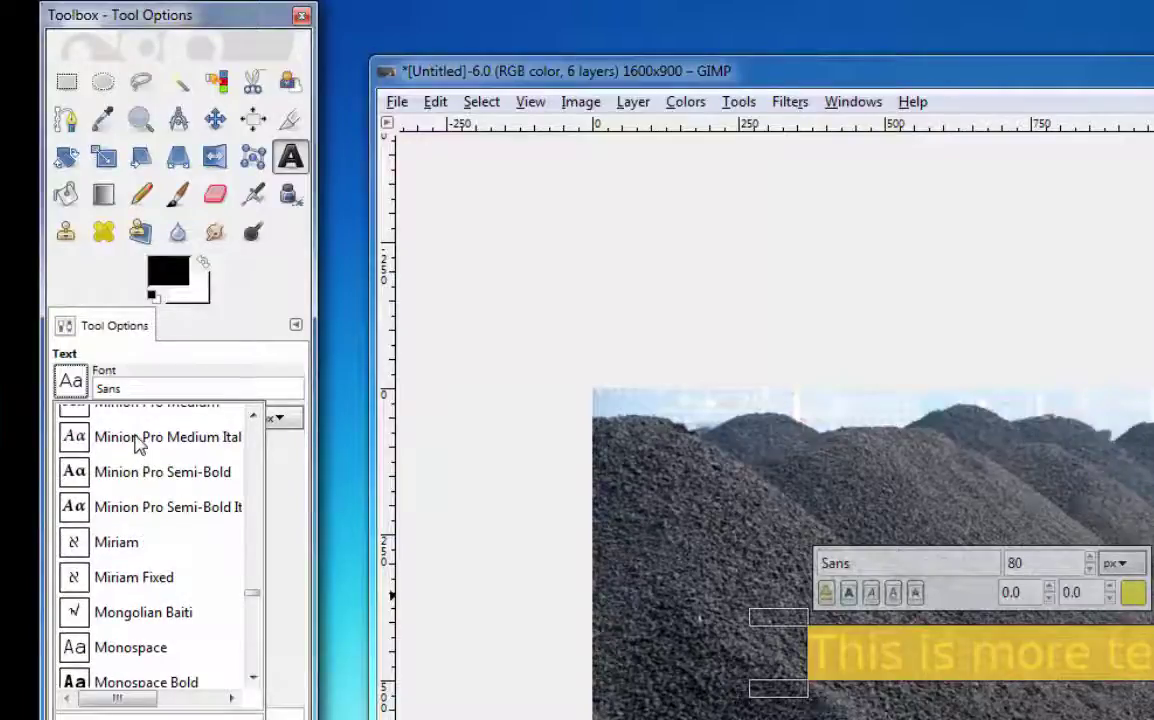
pyautogui.click(138, 445)
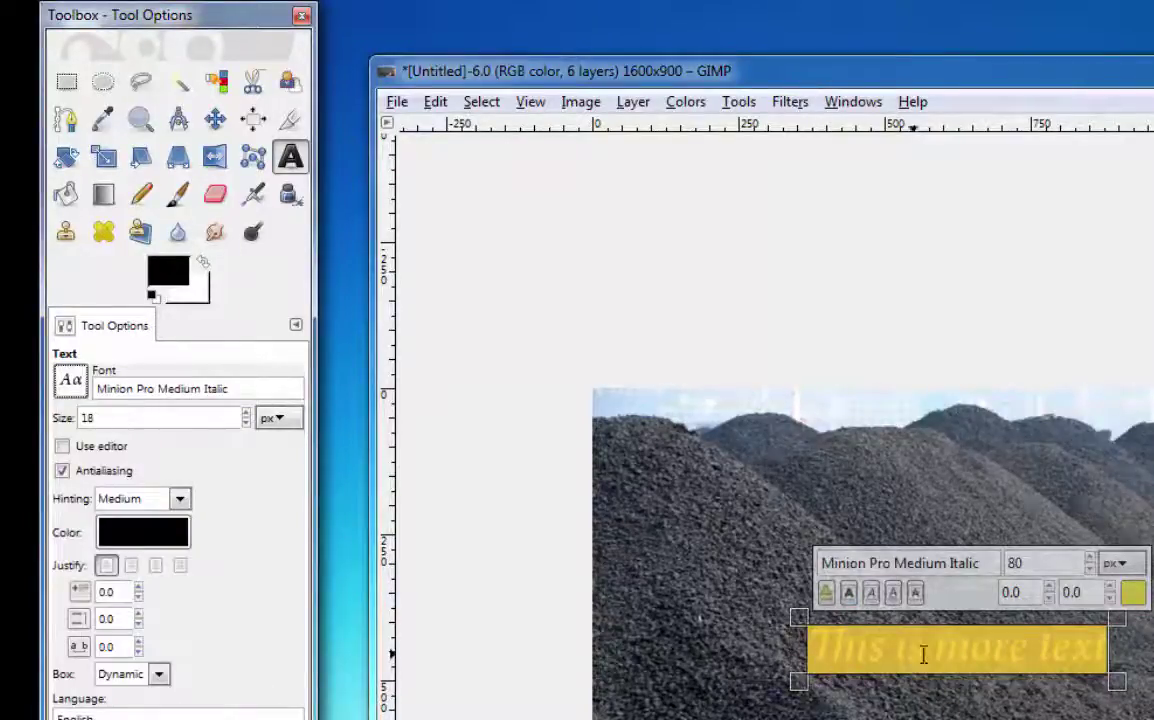
# Step: Set the selected "This is more text" line and the Text tool to 90 px, and clear the selected text's style
pyautogui.doubleClick(178, 421)
pyautogui.write('90')
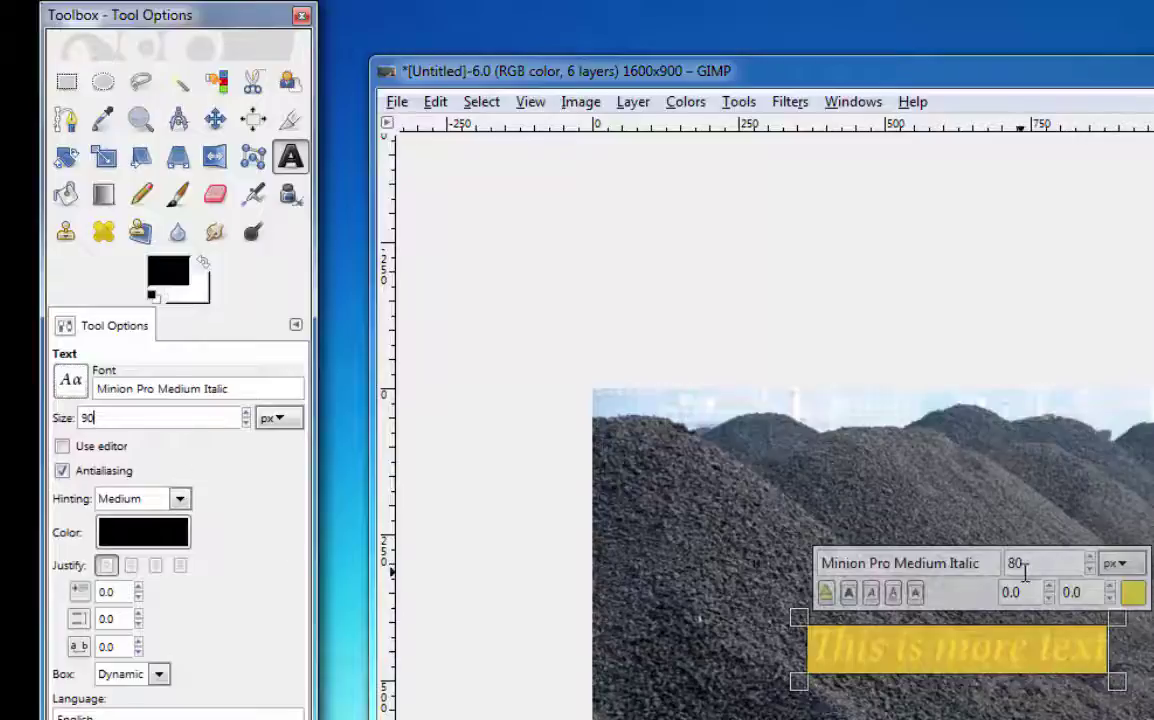
pyautogui.click(1024, 568)
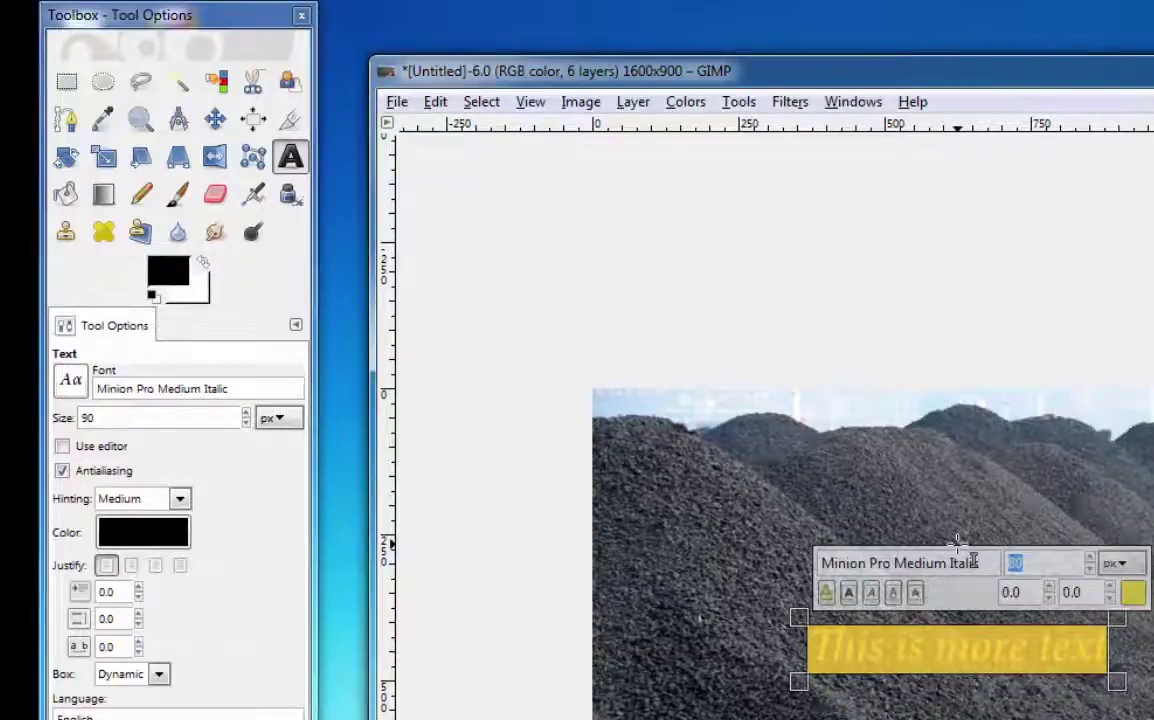
pyautogui.write('90')
pyautogui.press('Return')
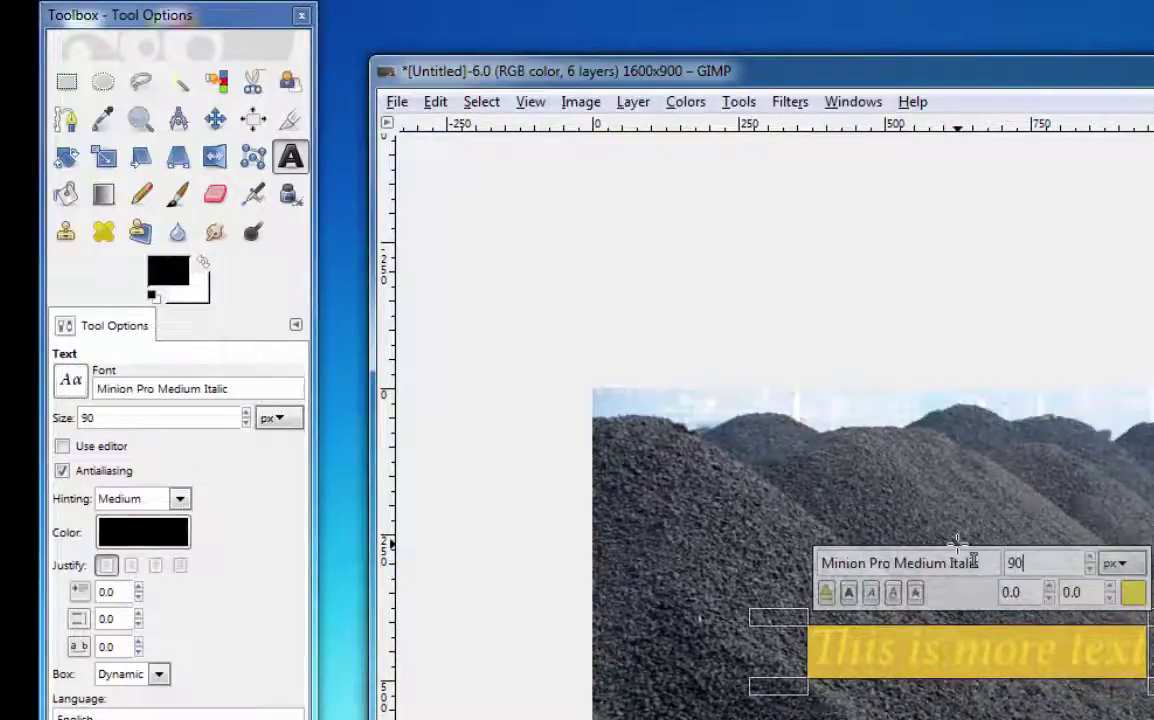
pyautogui.click(826, 594)
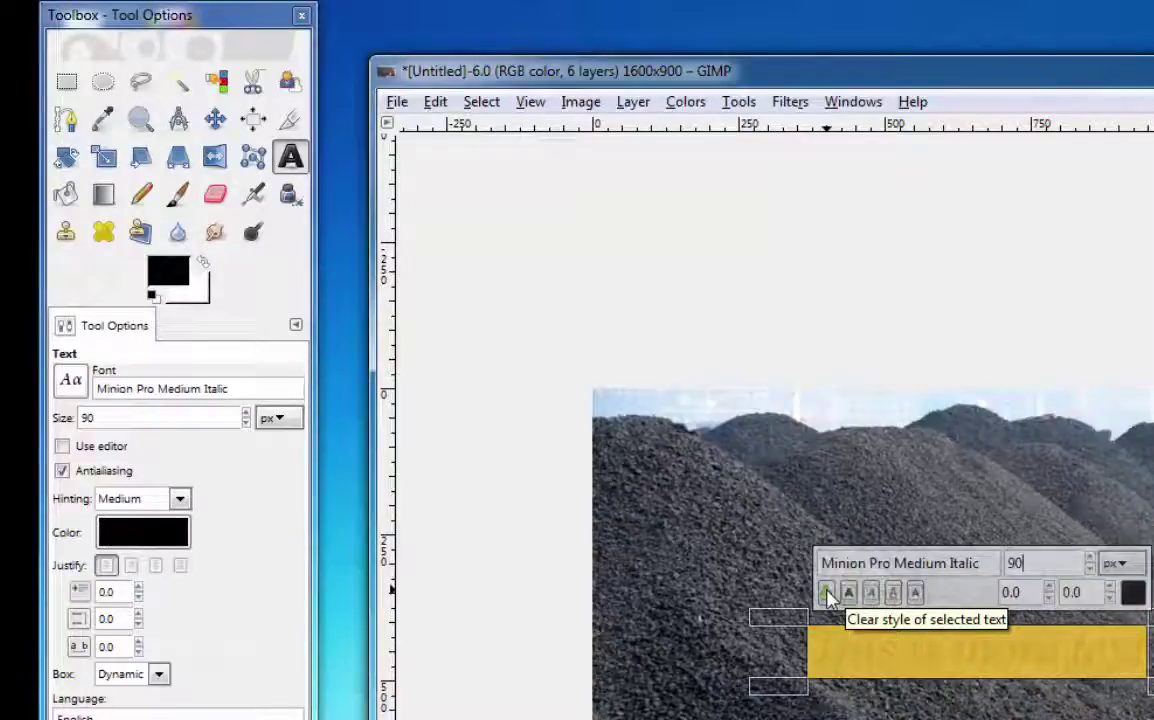